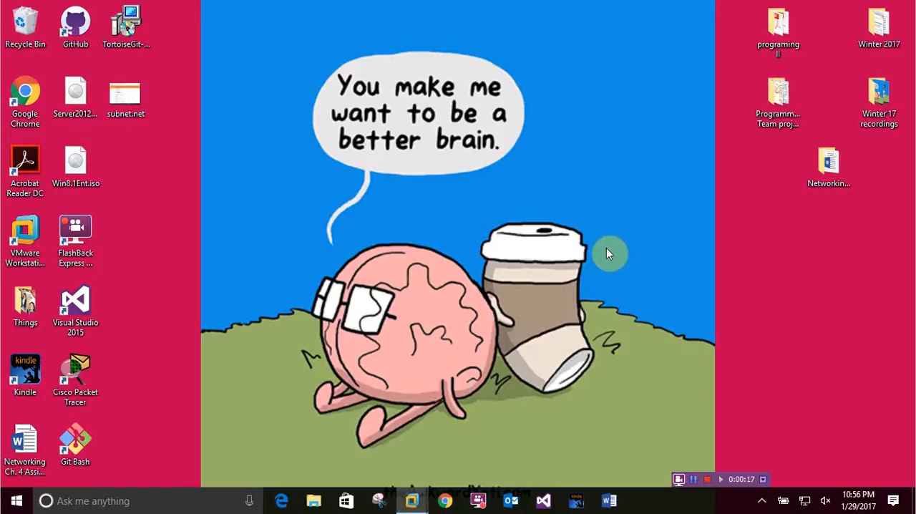
# Step: Switch to the 411Server1 virtual machine in VMware Workstation and show the Quota Templates list, with the other File Server Resource Manager nodes collapsed
pyautogui.moveTo(412, 501)
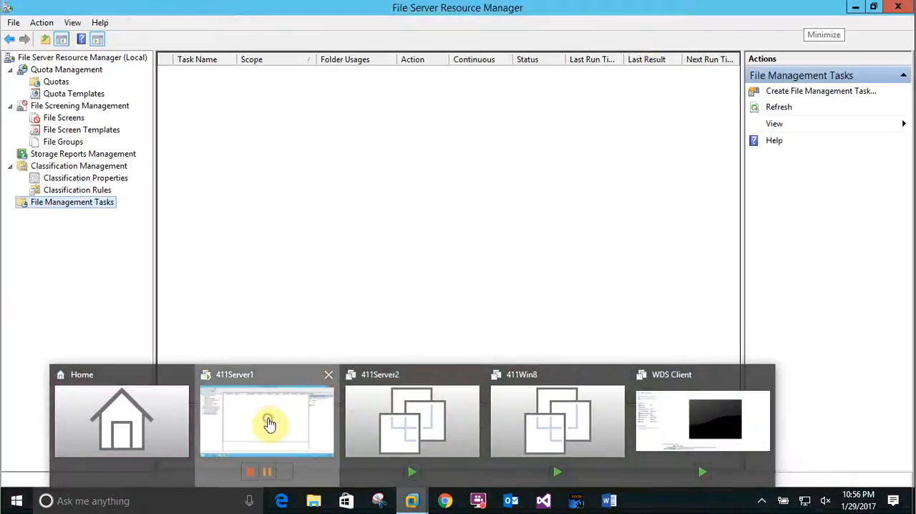
pyautogui.click(266, 420)
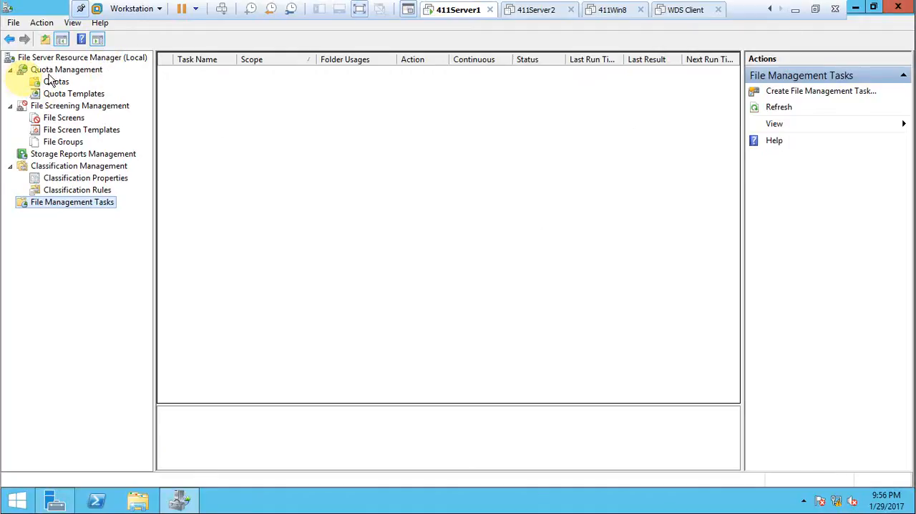
pyautogui.click(11, 71)
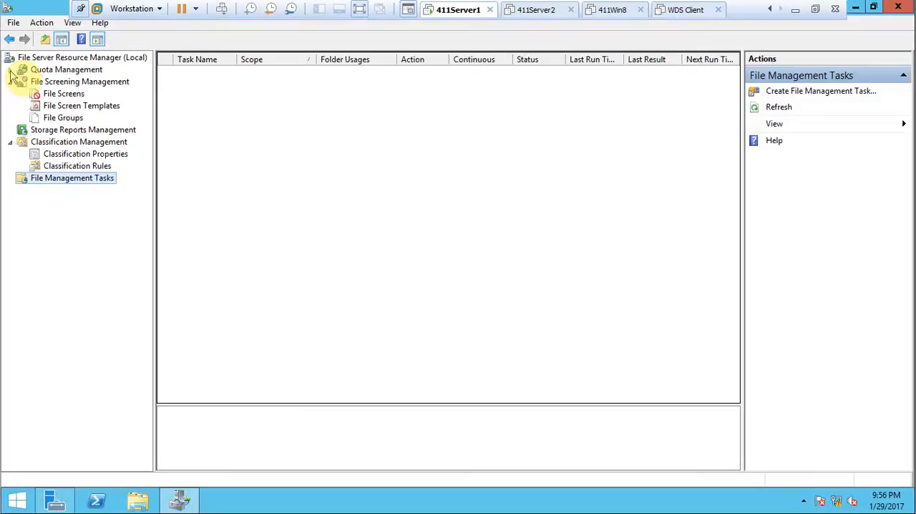
pyautogui.click(11, 83)
pyautogui.click(11, 107)
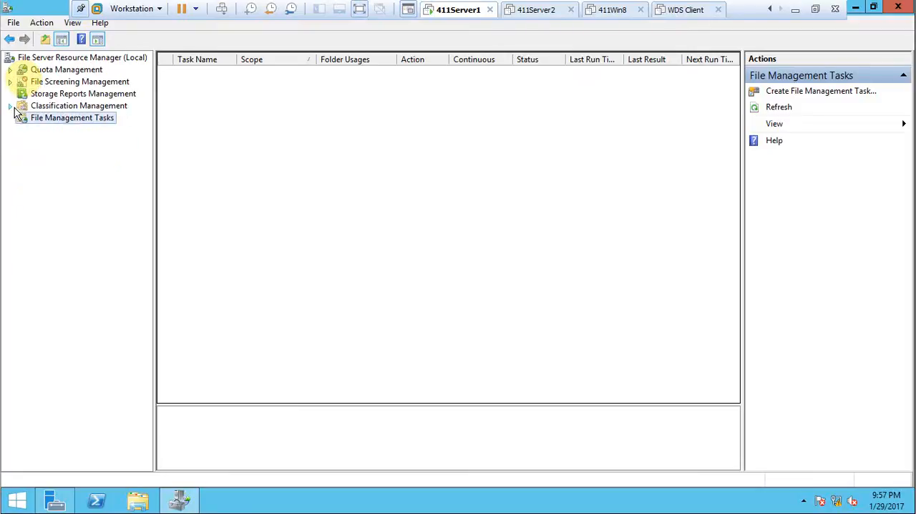
pyautogui.click(11, 71)
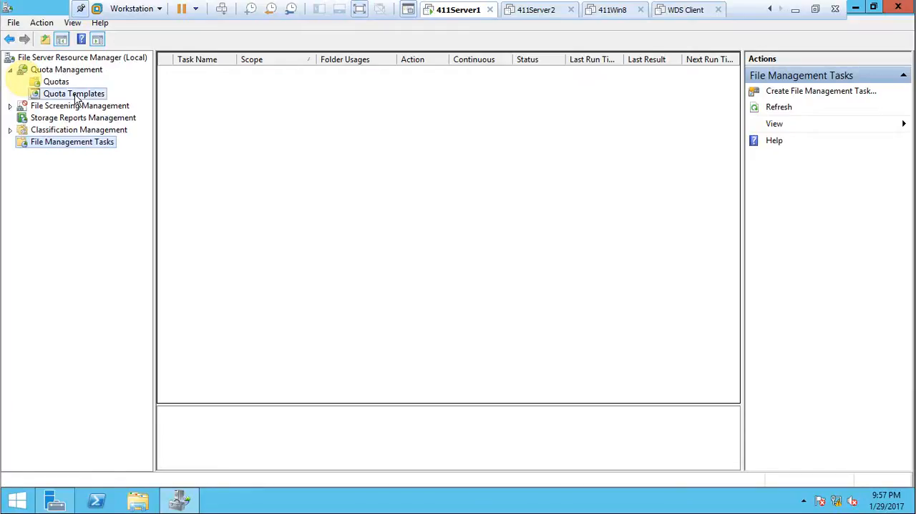
pyautogui.click(76, 95)
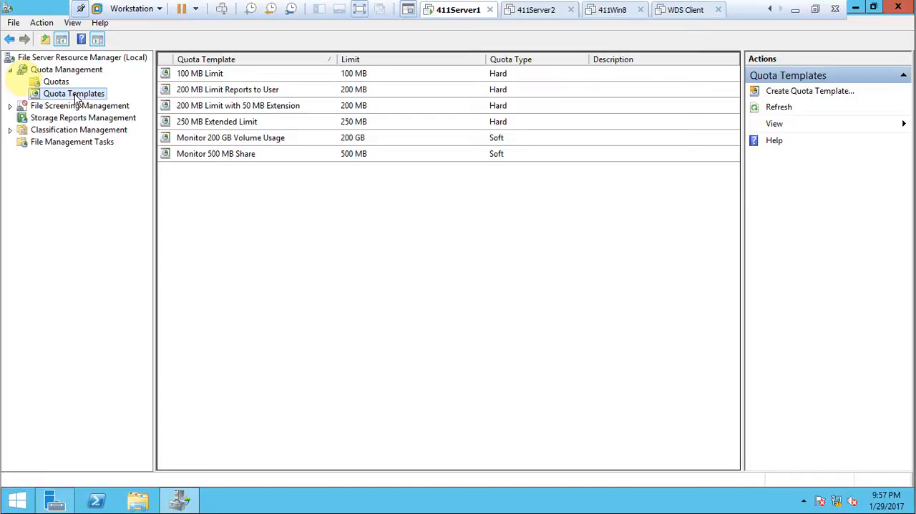
# Step: Start a new quota template and name it MktQuota
pyautogui.rightClick(77, 98)
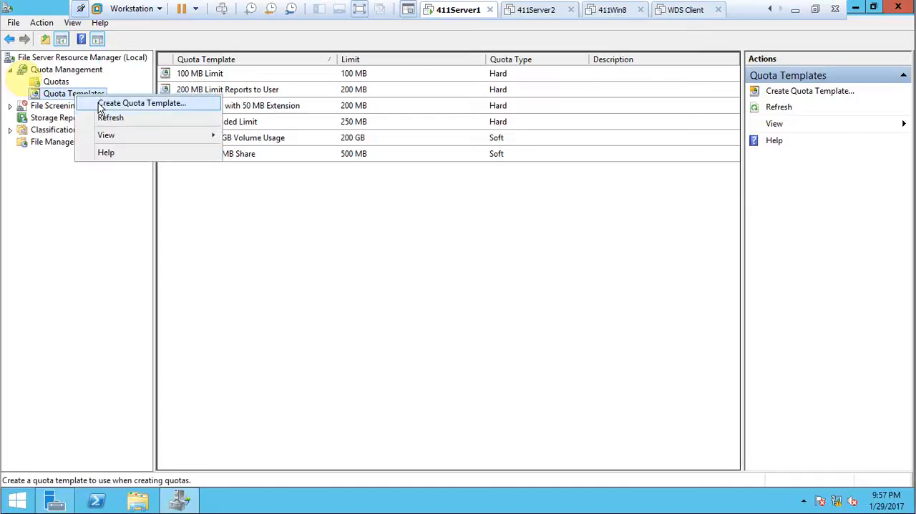
pyautogui.click(108, 105)
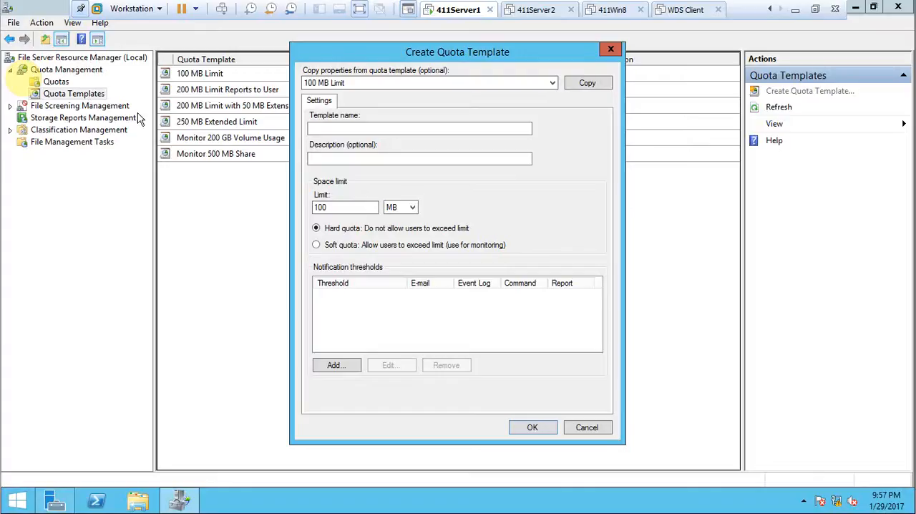
pyautogui.click(335, 127)
pyautogui.write('MktQuota')
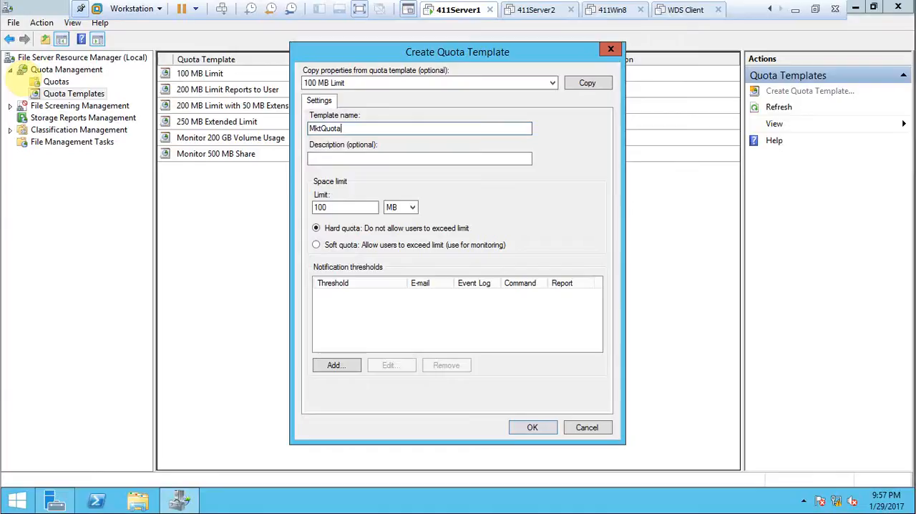
# Step: Describe the template as "Quota for Marketing Share" and set its space limit to 20 MB
pyautogui.click(366, 154)
pyautogui.write('Quota')
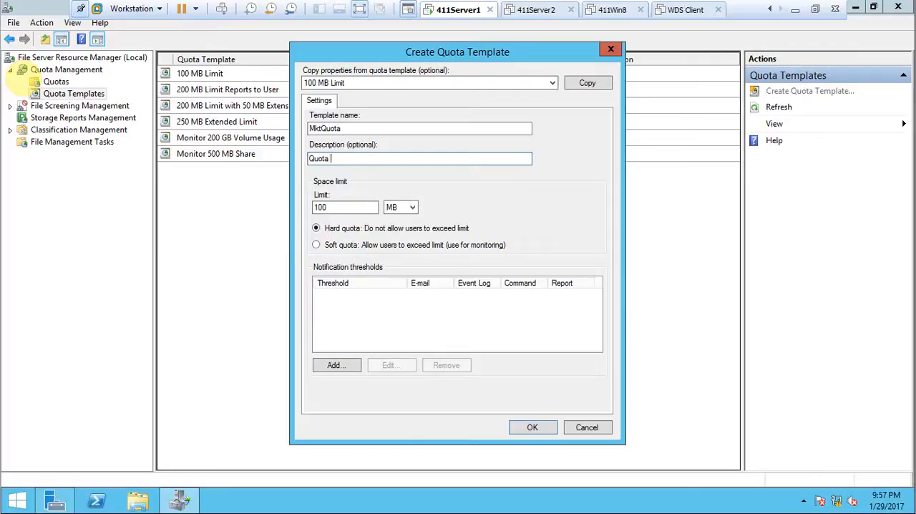
pyautogui.write(' for Marketing Share')
pyautogui.doubleClick(366, 208)
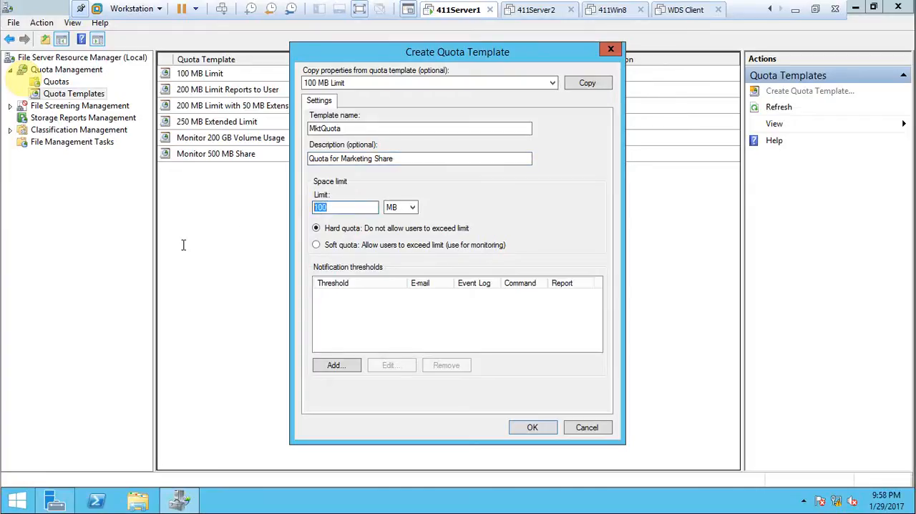
pyautogui.write('20')
# Step: Add a notification threshold at 50% usage that sends a warning to the event log, and save the quota template
pyautogui.click(347, 366)
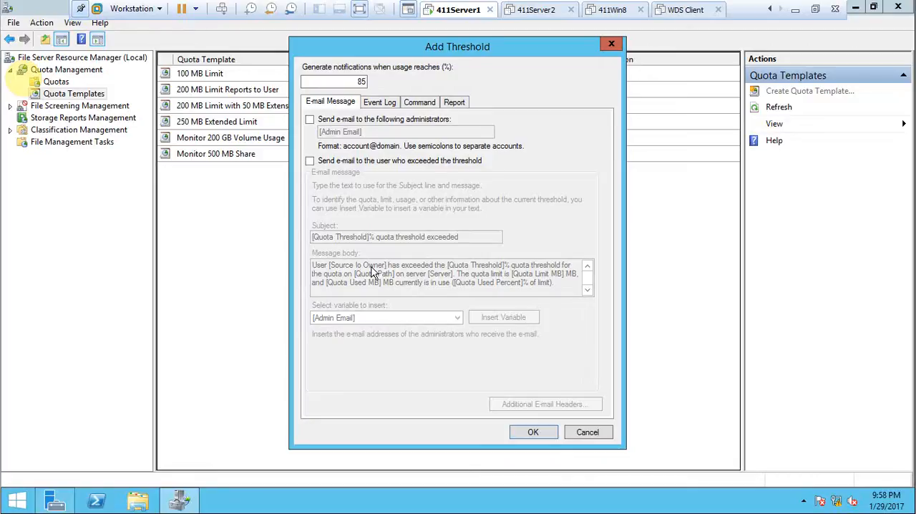
pyautogui.click(389, 104)
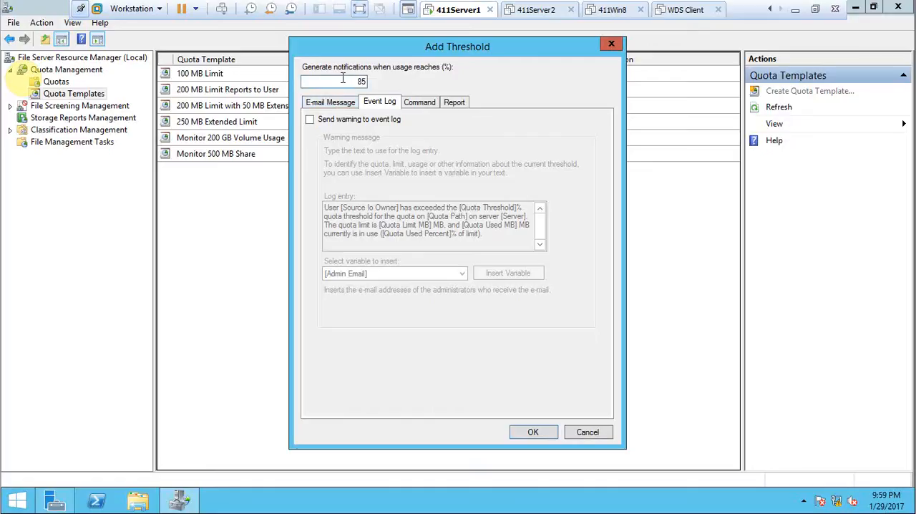
pyautogui.moveTo(345, 81); pyautogui.dragTo(424, 87)
pyautogui.write('50')
pyautogui.click(310, 120)
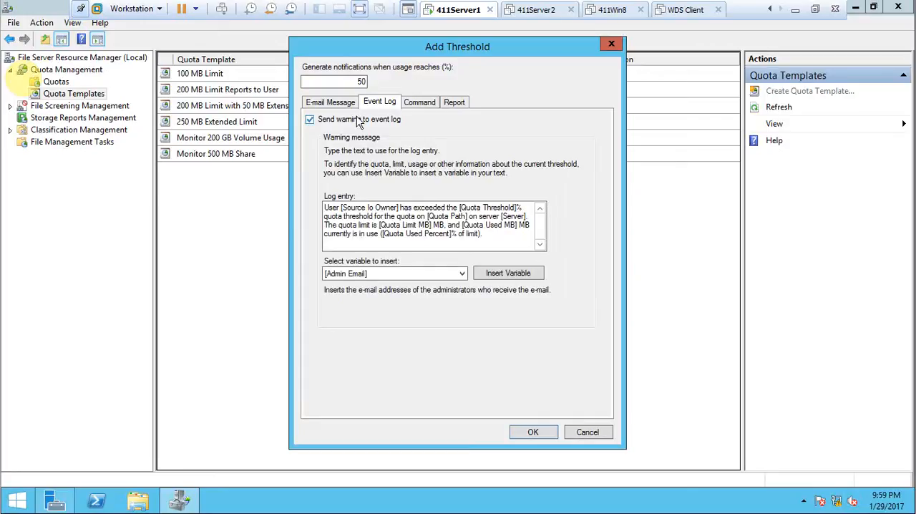
pyautogui.click(412, 103)
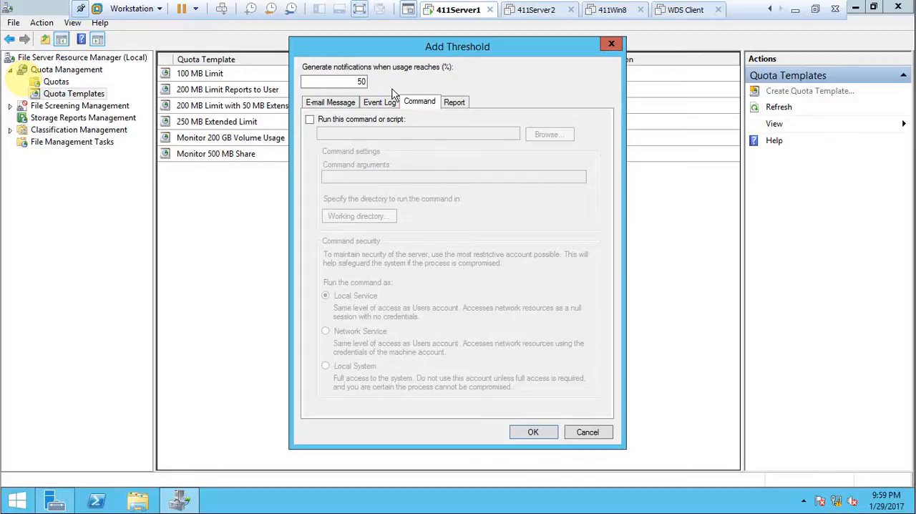
pyautogui.click(457, 107)
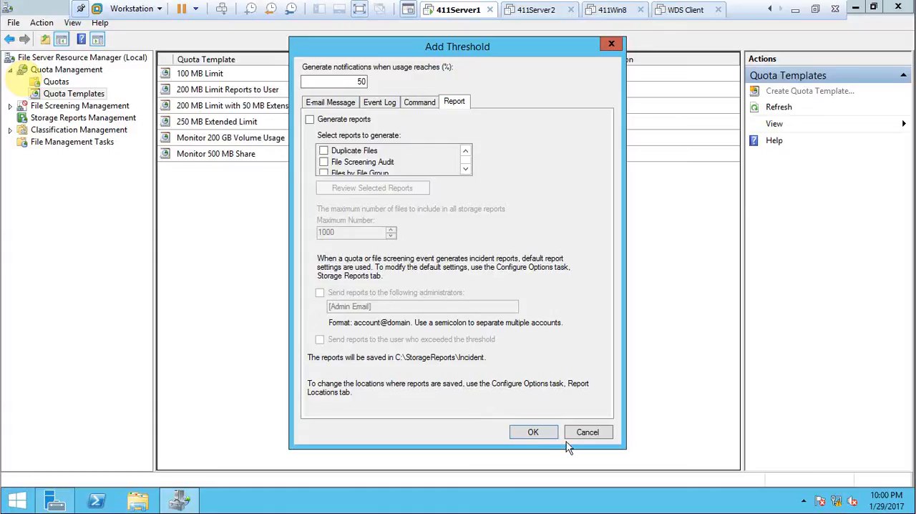
pyautogui.click(386, 105)
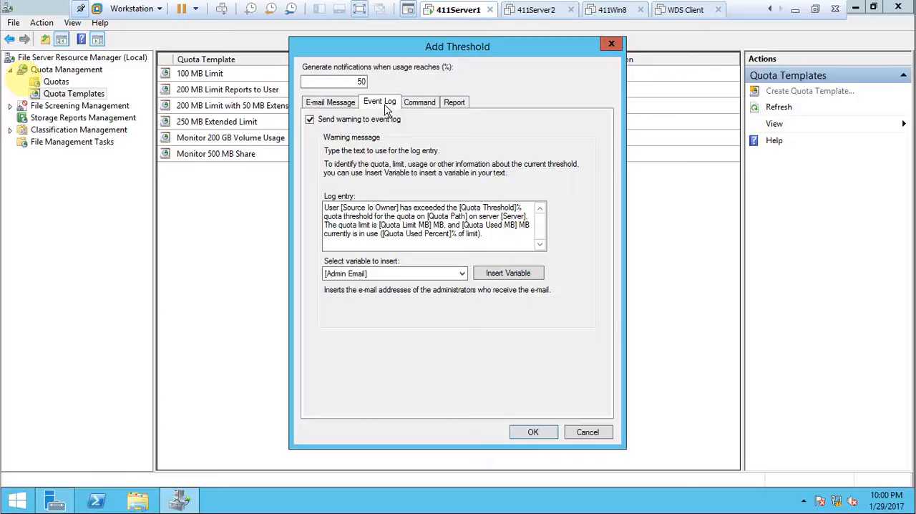
pyautogui.click(588, 432)
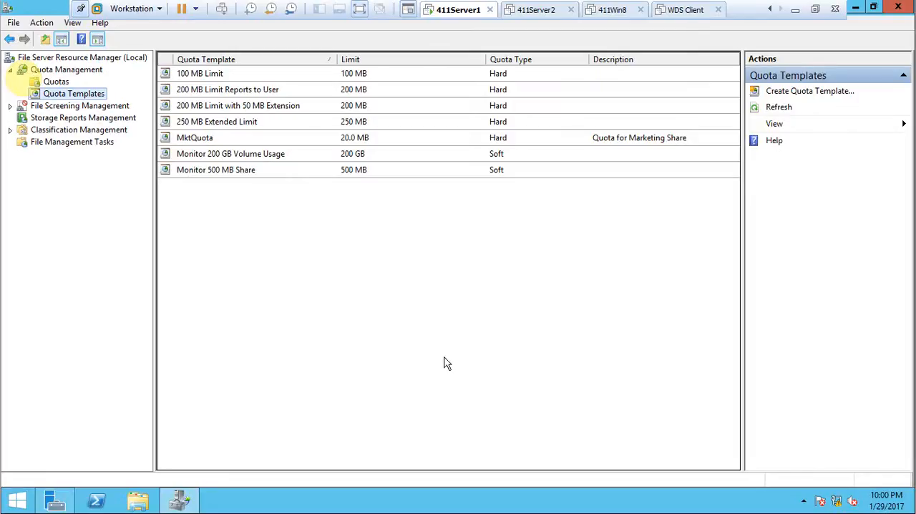
# Step: Create a quota from the MktQuota template on the folder C:\MktDocs
pyautogui.rightClick(206, 142)
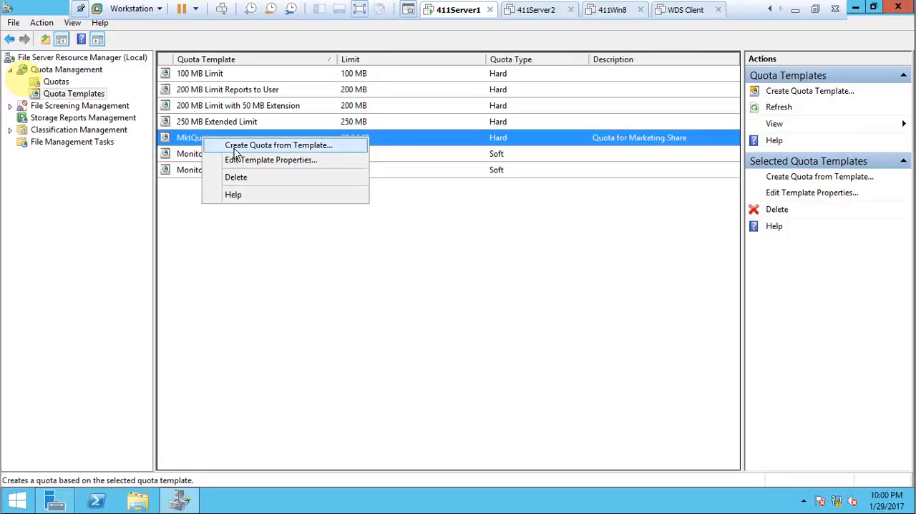
pyautogui.click(233, 147)
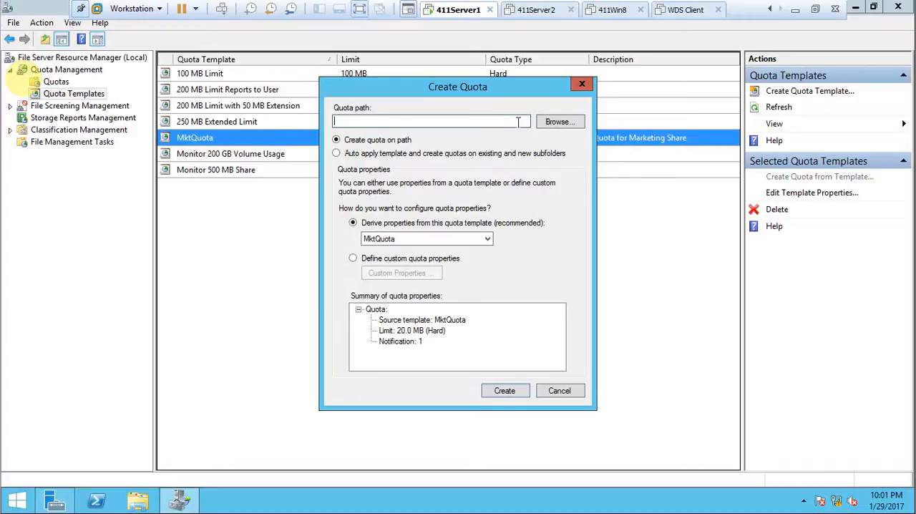
pyautogui.click(552, 123)
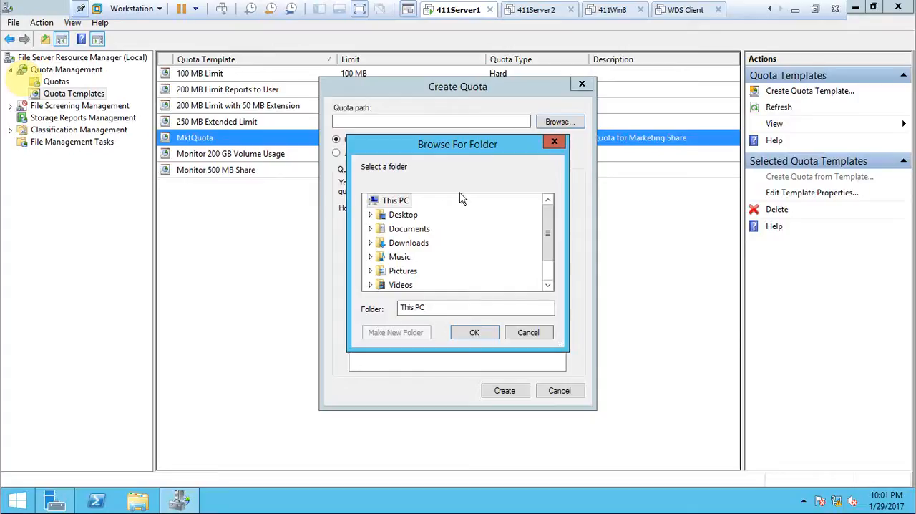
pyautogui.moveTo(549, 234); pyautogui.dragTo(545, 260)
pyautogui.doubleClick(423, 273)
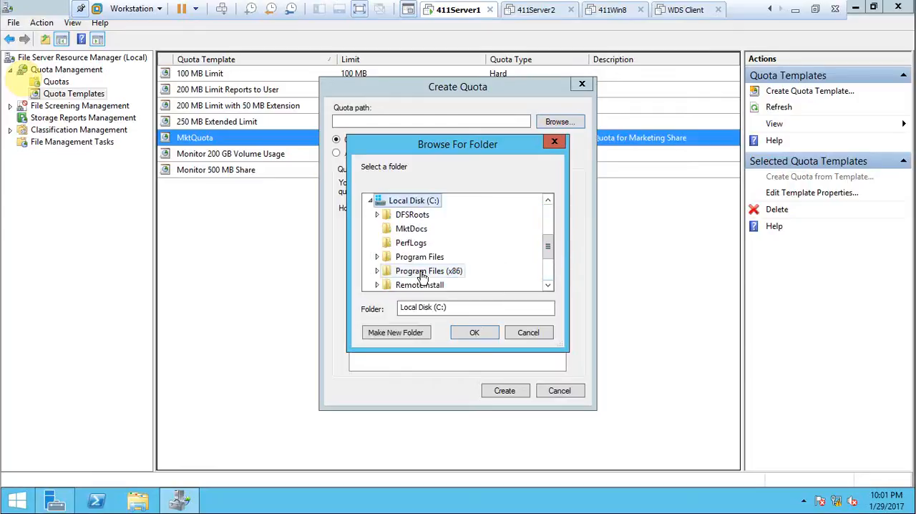
pyautogui.click(402, 230)
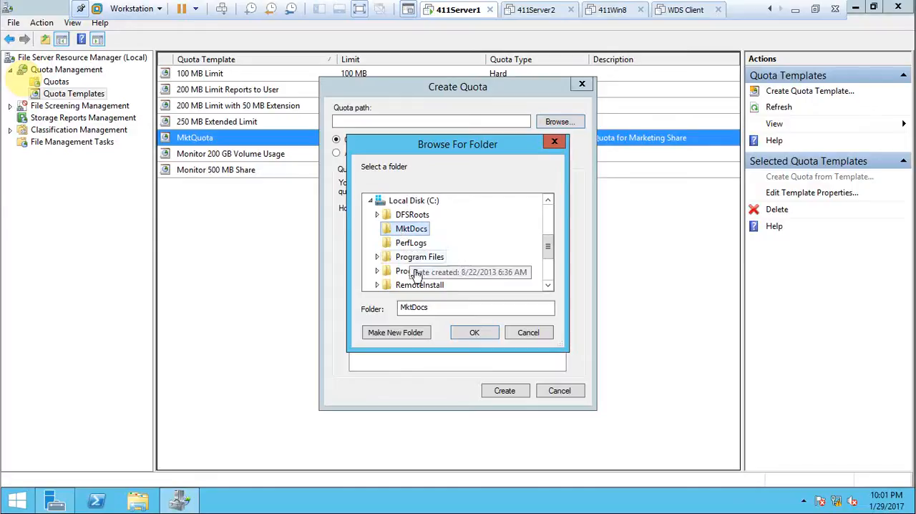
pyautogui.click(478, 333)
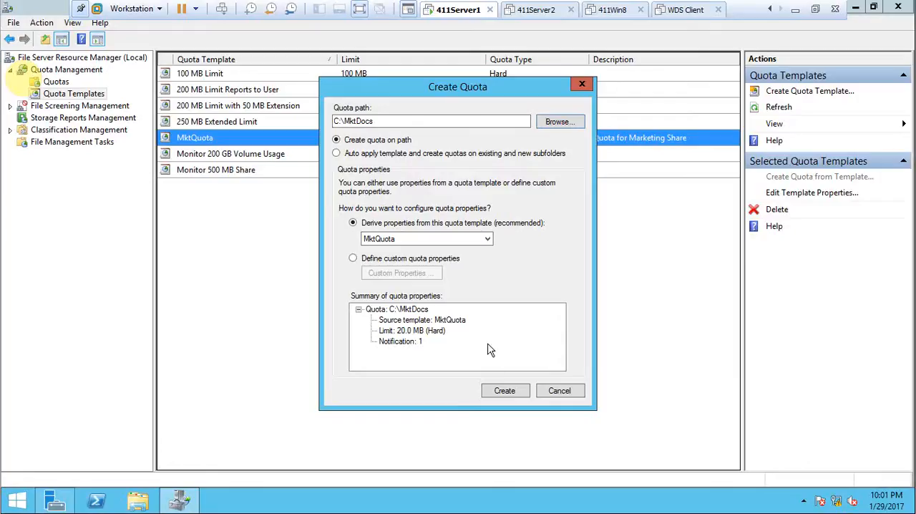
pyautogui.click(509, 393)
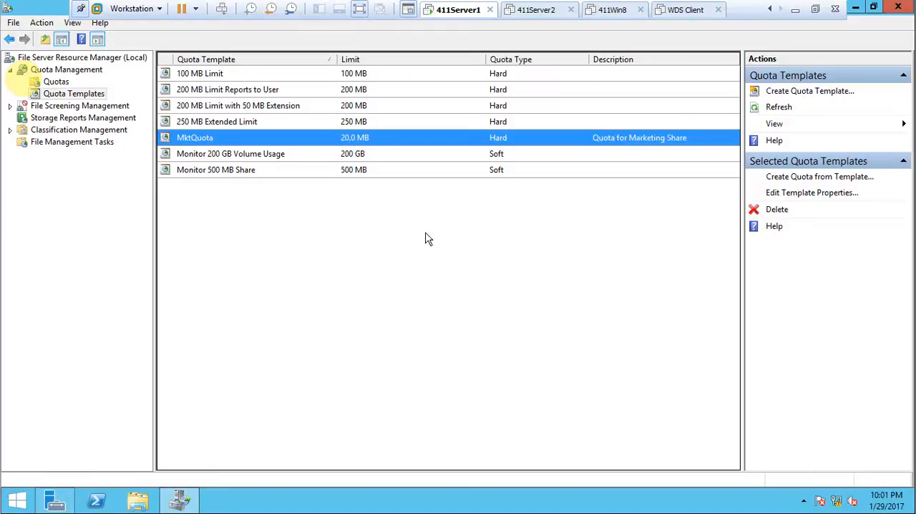
# Step: Switch to File Explorer and browse the contents of the C:\Windows\System32 folder
pyautogui.click(150, 504)
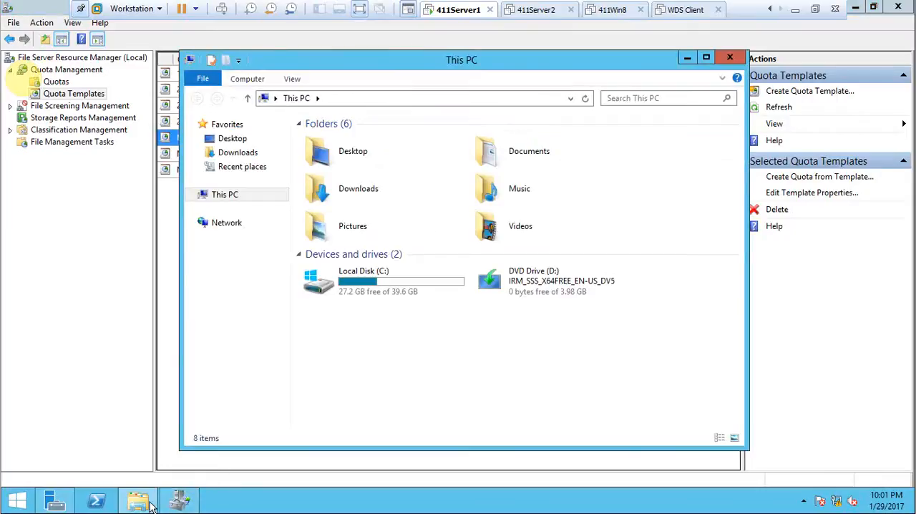
pyautogui.click(366, 299)
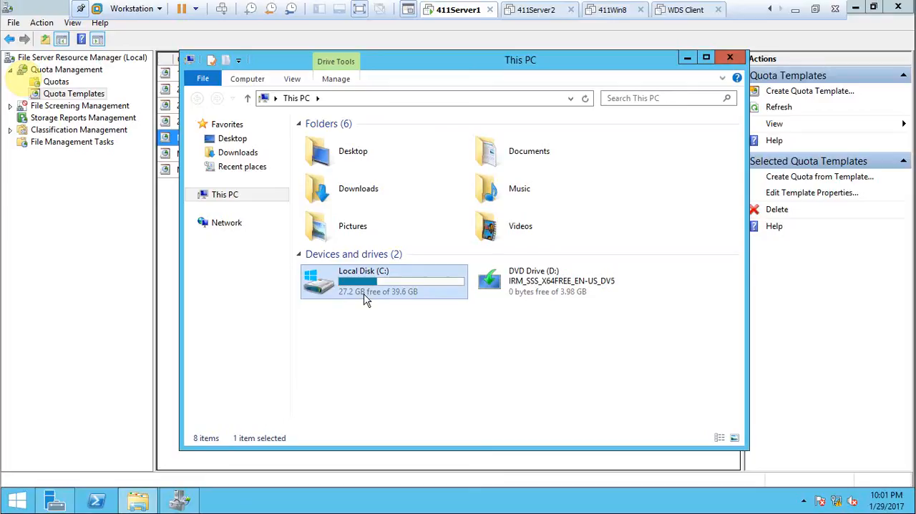
pyautogui.doubleClick(360, 294)
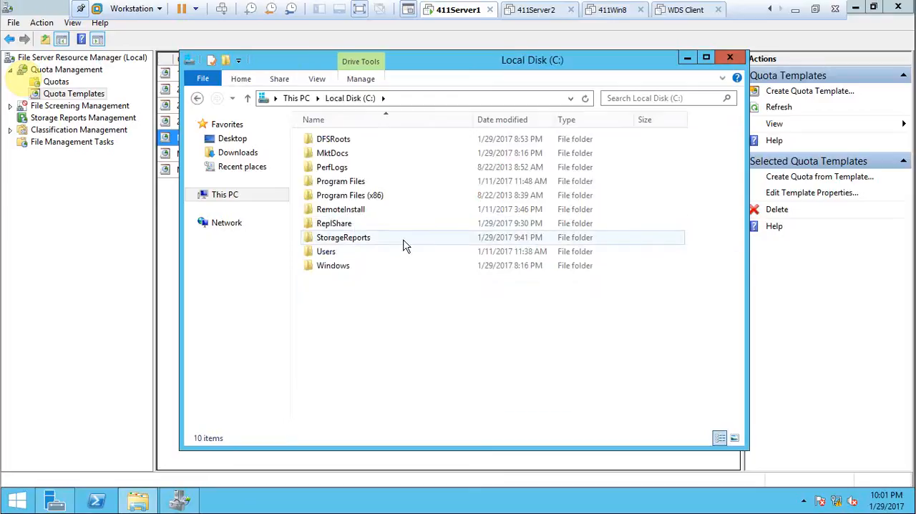
pyautogui.doubleClick(358, 265)
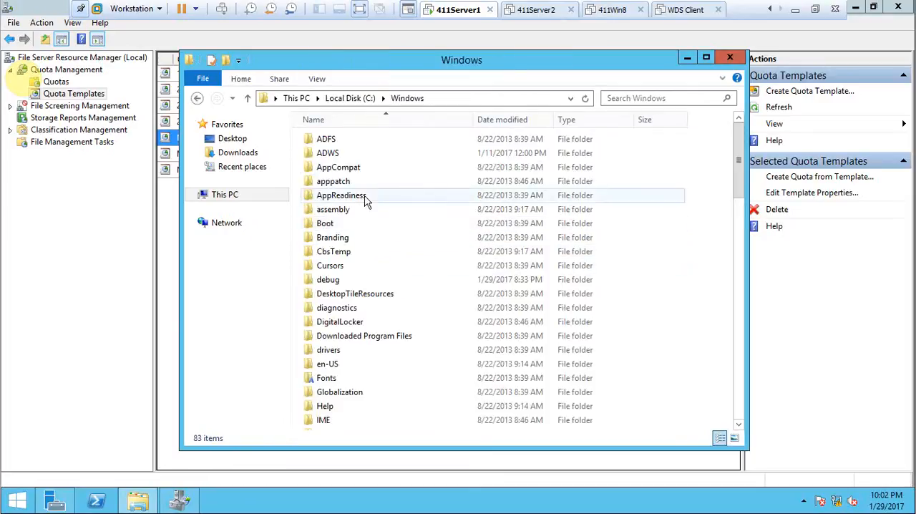
pyautogui.scroll(-6, 363, 279)
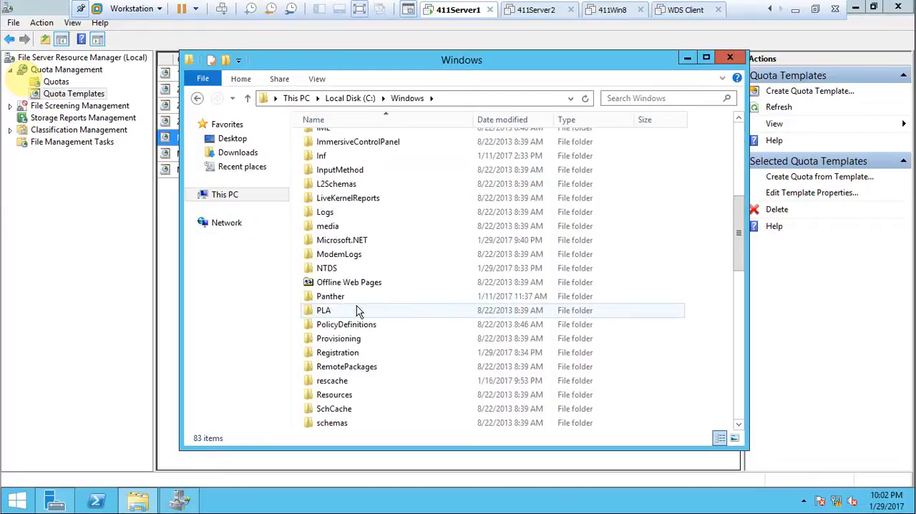
pyautogui.scroll(-6, 358, 310)
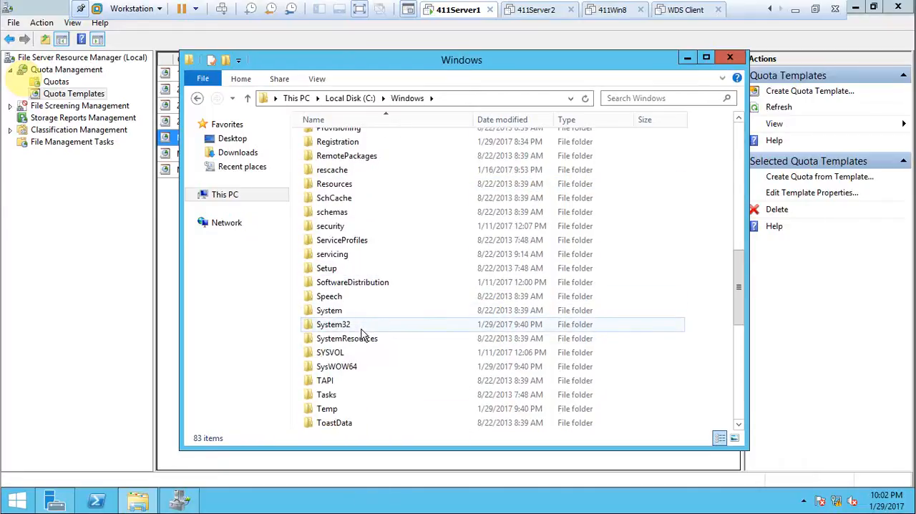
pyautogui.doubleClick(358, 327)
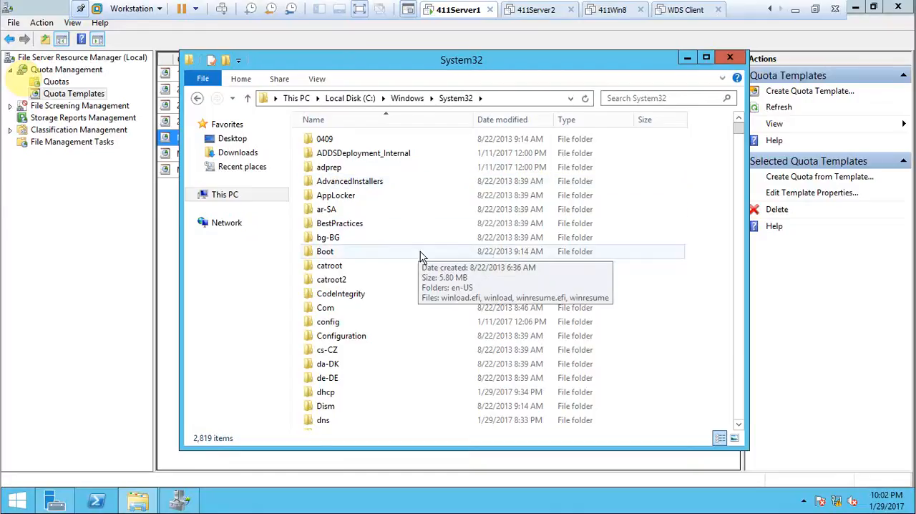
pyautogui.scroll(-12, 421, 256)
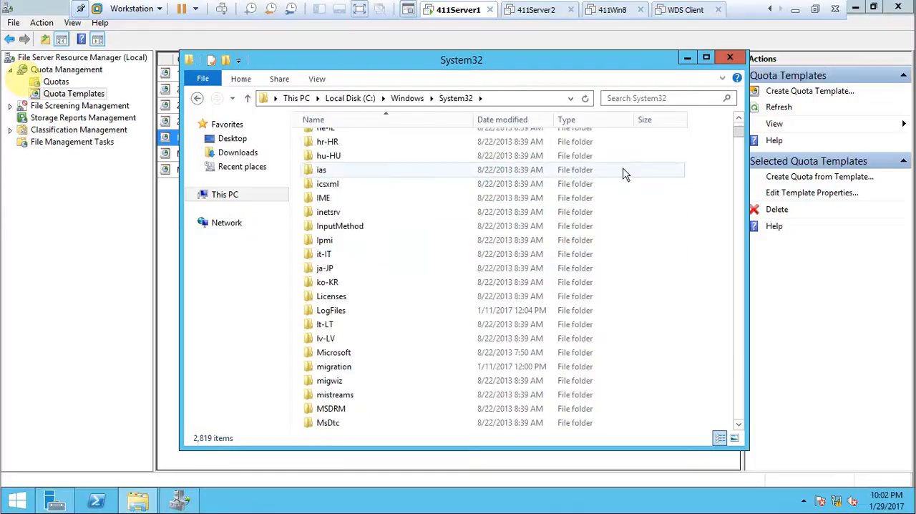
pyautogui.rightClick(653, 183)
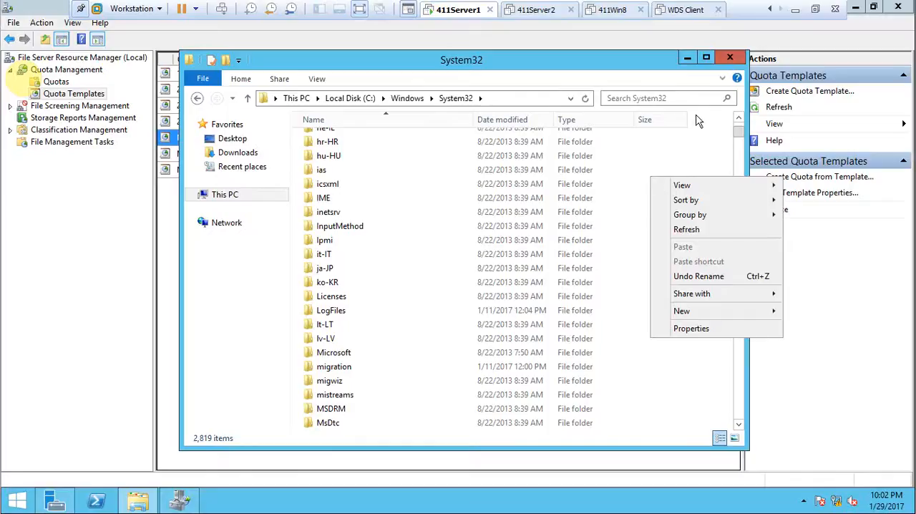
pyautogui.click(704, 132)
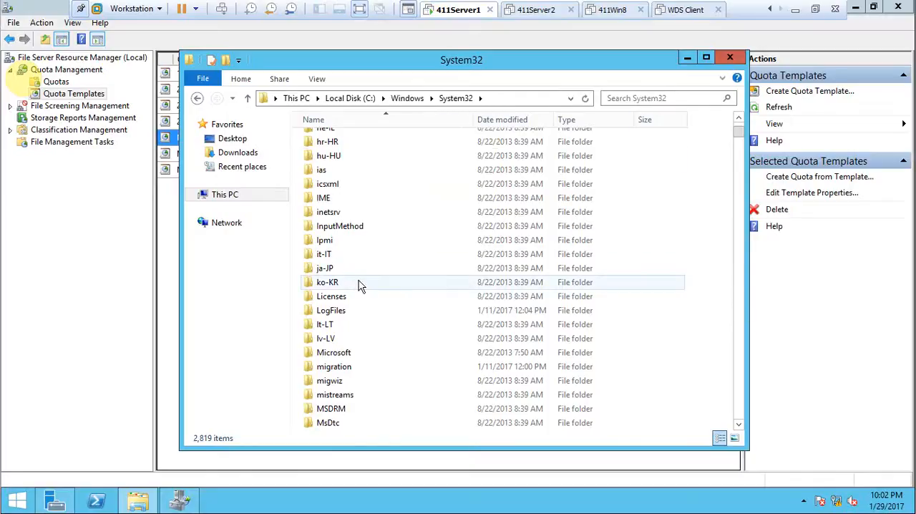
# Step: Look through the file sizes in the System32 folder for a large file suitable for testing the quota threshold
pyautogui.scroll(-5, 344, 279)
pyautogui.scroll(7, 343, 279)
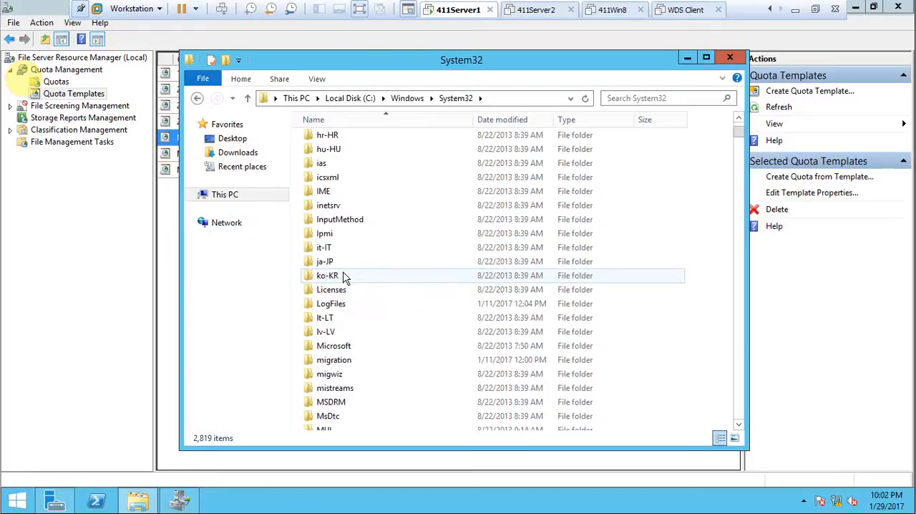
pyautogui.scroll(-2, 344, 278)
pyautogui.scroll(-10, 344, 279)
pyautogui.scroll(-5, 343, 279)
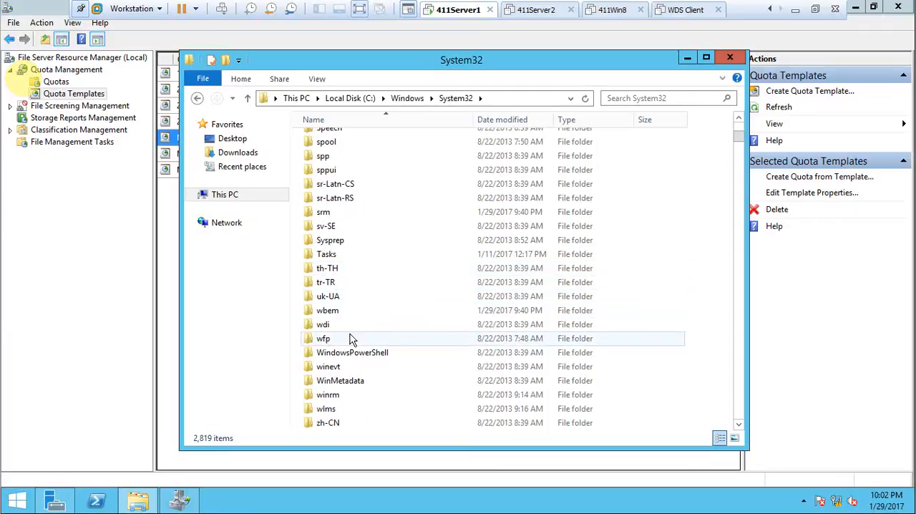
pyautogui.scroll(-20, 351, 339)
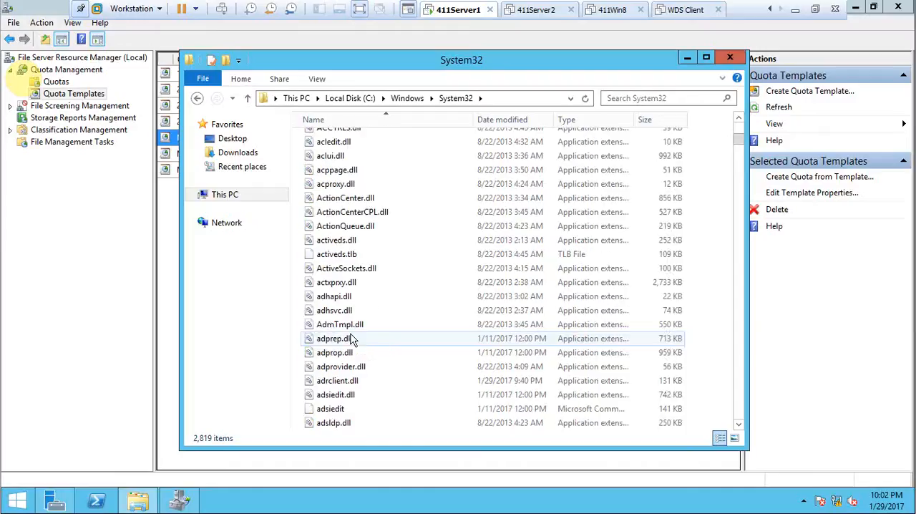
pyautogui.scroll(-20, 351, 339)
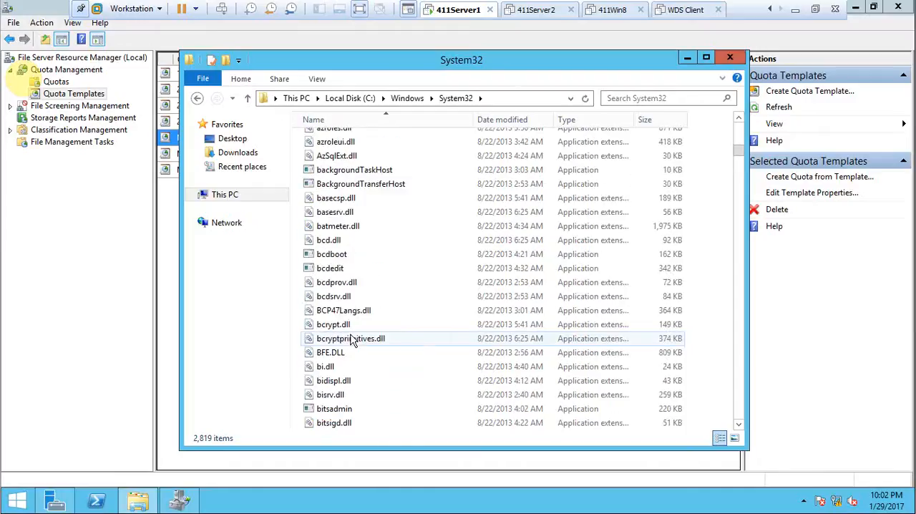
pyautogui.scroll(-20, 351, 339)
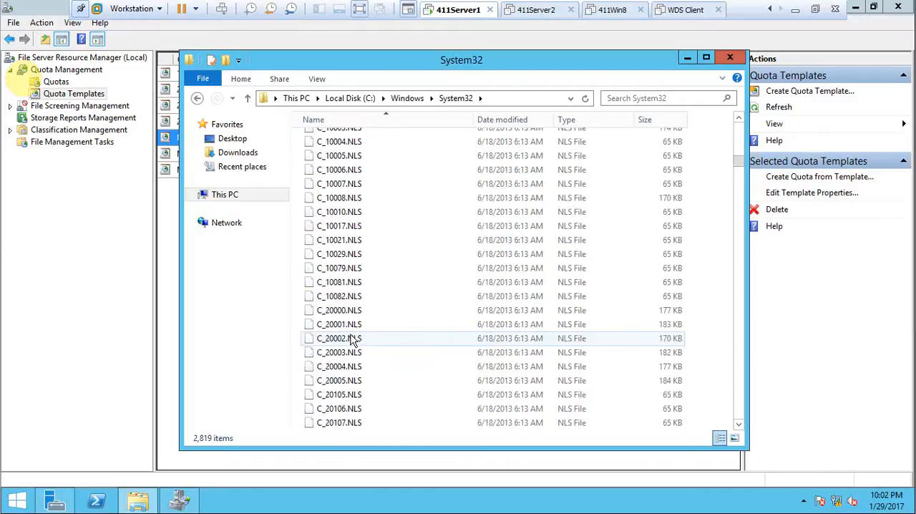
pyautogui.scroll(-20, 351, 339)
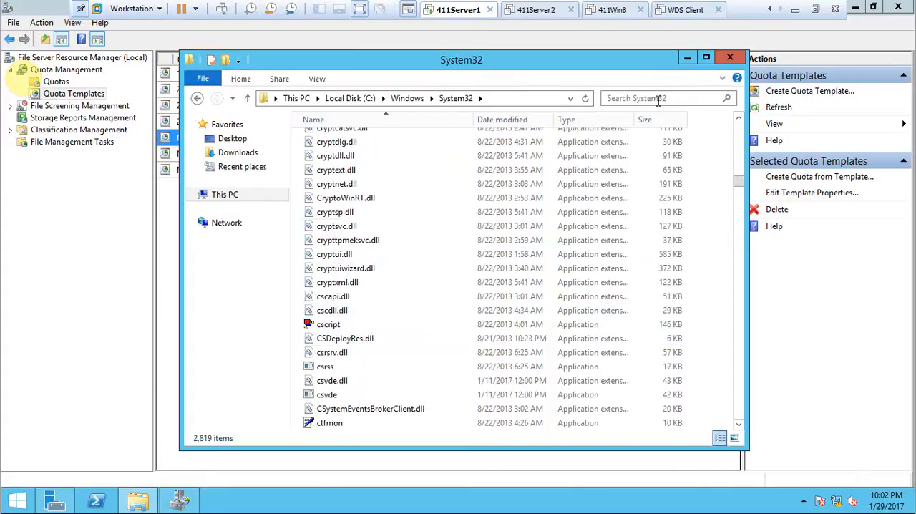
pyautogui.scroll(-10, 467, 297)
pyautogui.scroll(-20, 467, 297)
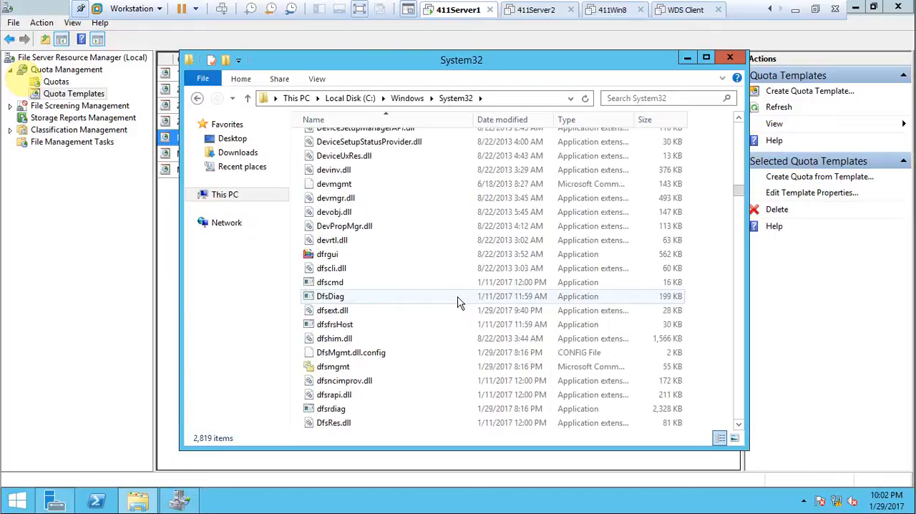
pyautogui.scroll(-6, 455, 300)
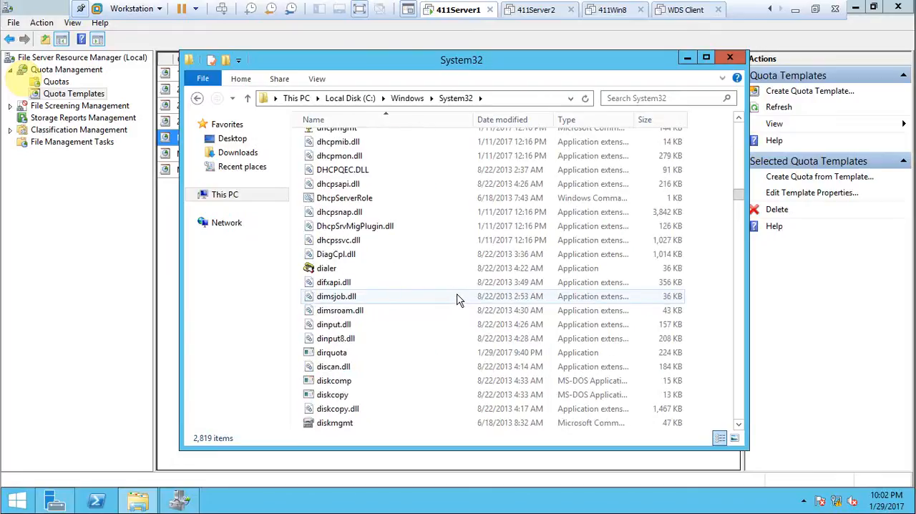
pyautogui.scroll(-20, 458, 299)
pyautogui.scroll(-20, 458, 295)
pyautogui.scroll(-20, 459, 296)
pyautogui.scroll(-20, 458, 296)
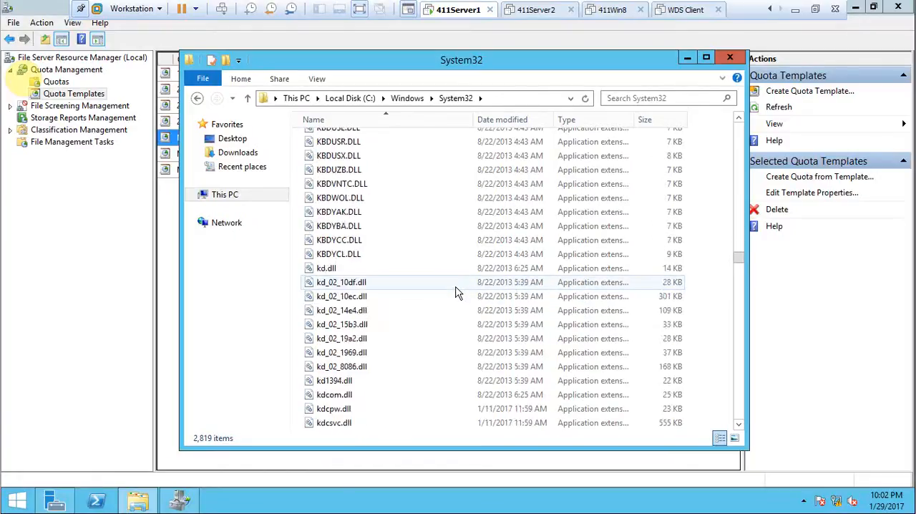
pyautogui.scroll(-20, 458, 294)
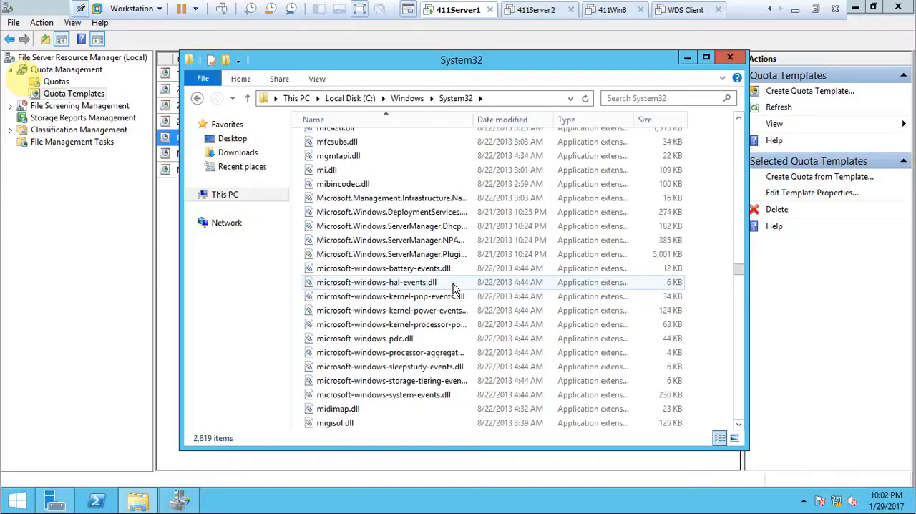
pyautogui.scroll(-20, 452, 287)
pyautogui.scroll(-20, 453, 280)
pyautogui.scroll(-20, 449, 278)
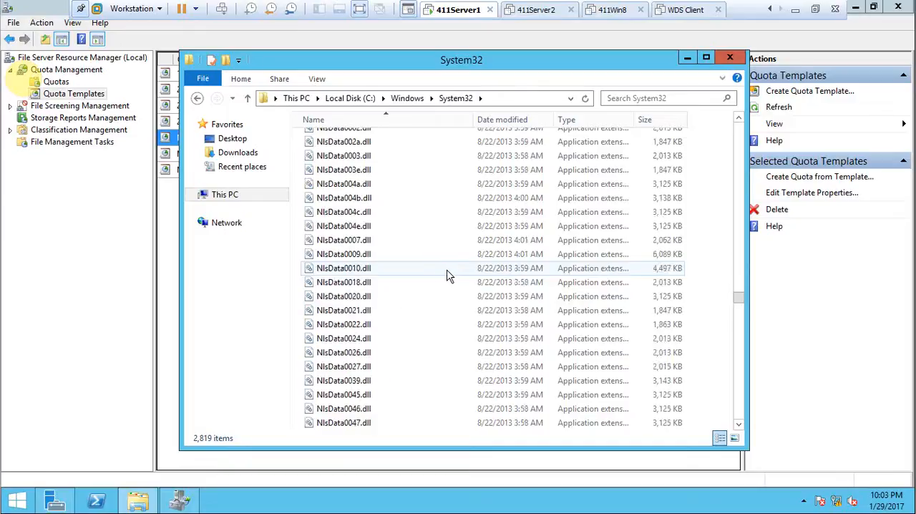
pyautogui.scroll(-20, 441, 268)
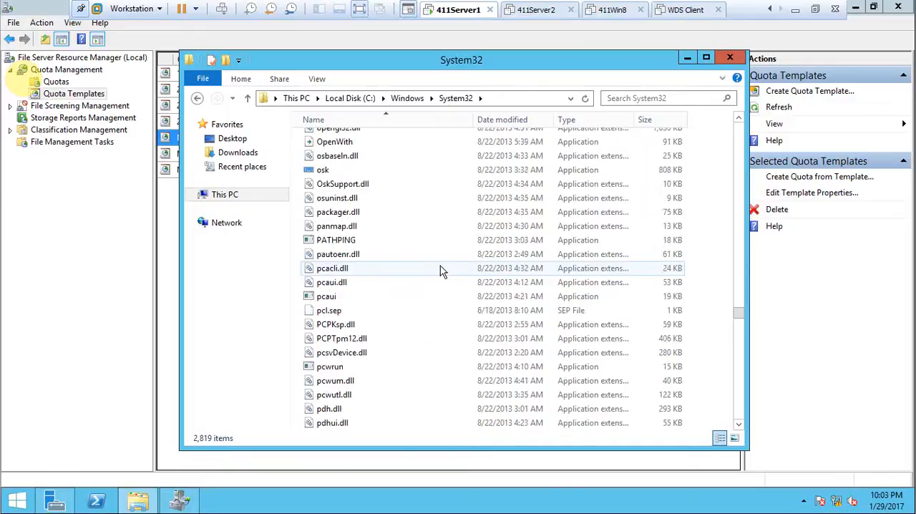
pyautogui.scroll(-20, 441, 268)
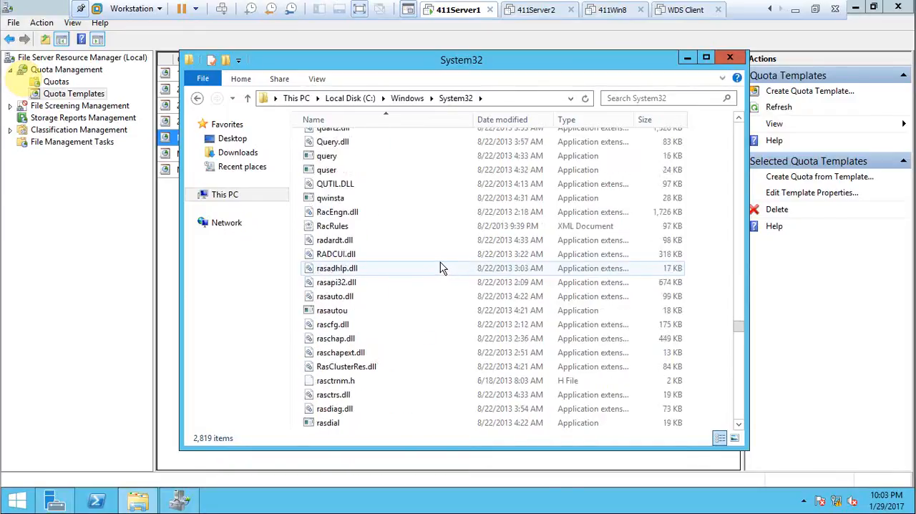
pyautogui.scroll(-20, 441, 265)
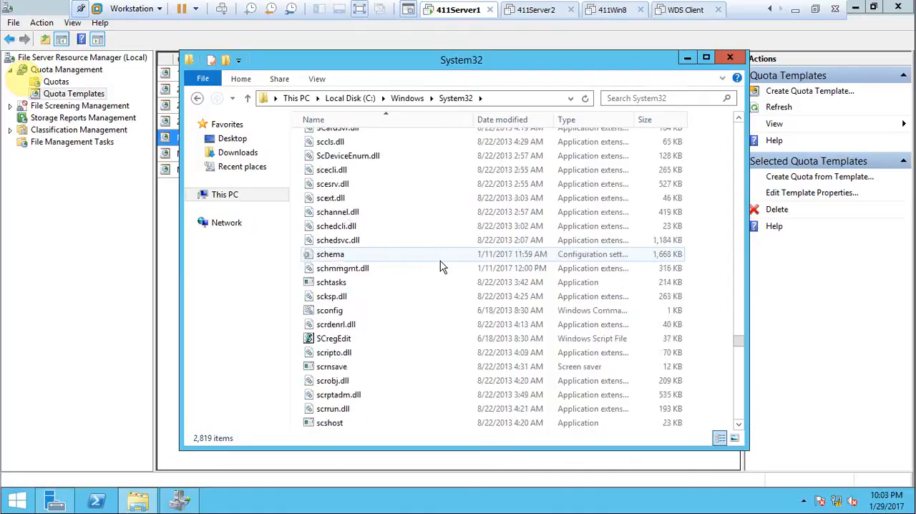
pyautogui.scroll(-20, 444, 258)
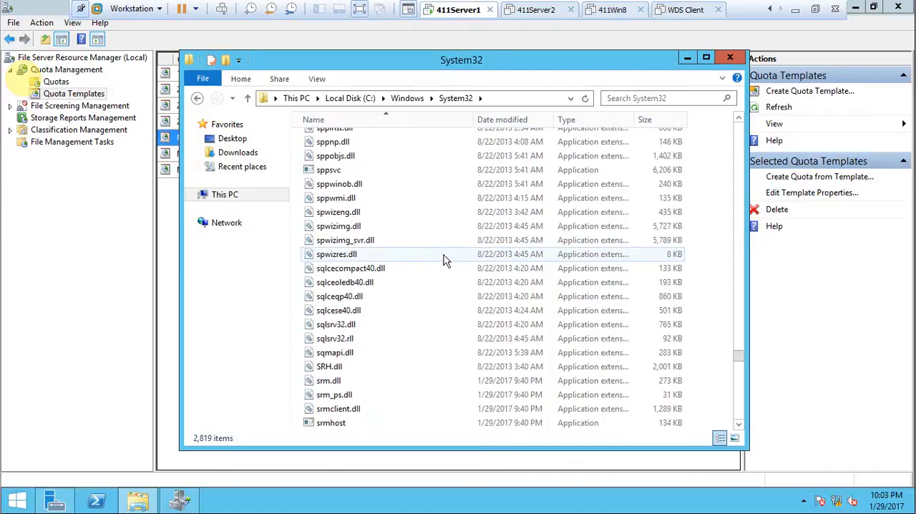
pyautogui.scroll(-15, 443, 259)
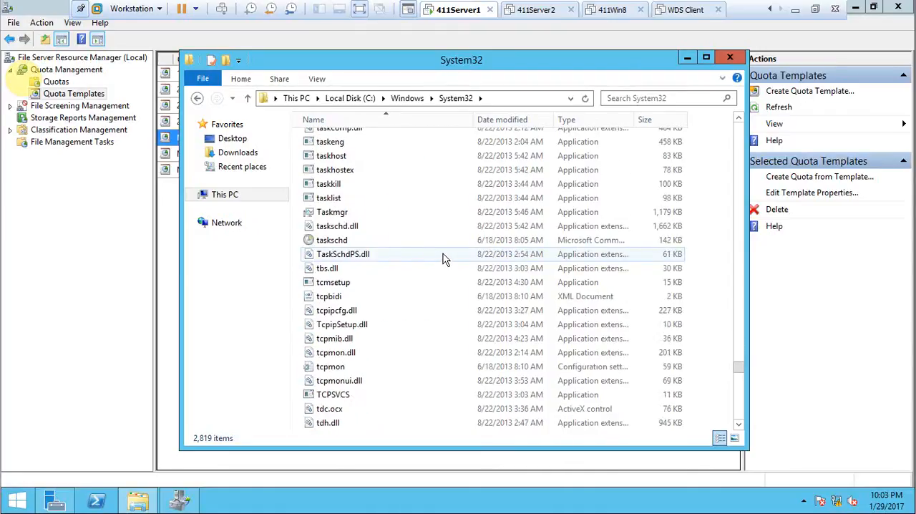
pyautogui.scroll(-20, 444, 259)
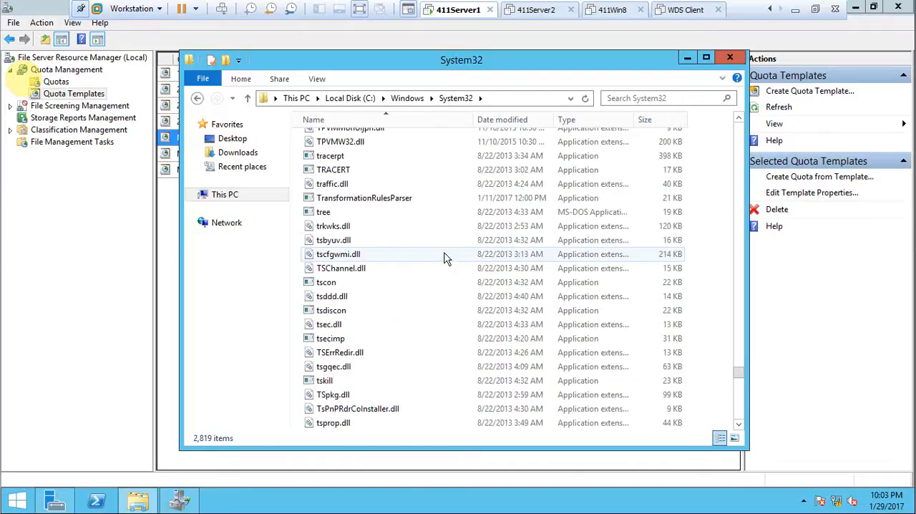
pyautogui.scroll(-8, 445, 260)
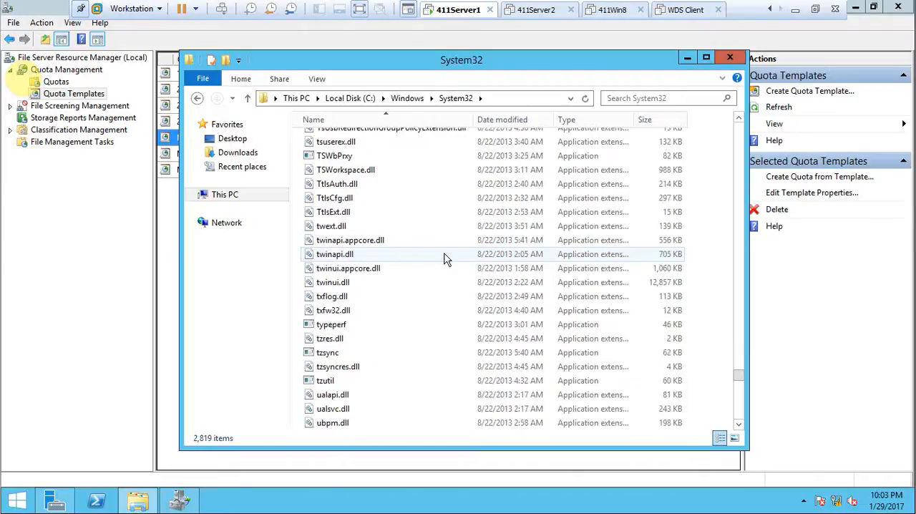
# Step: Copy the twinui.dll file from the System32 folder to the clipboard
pyautogui.click(348, 284)
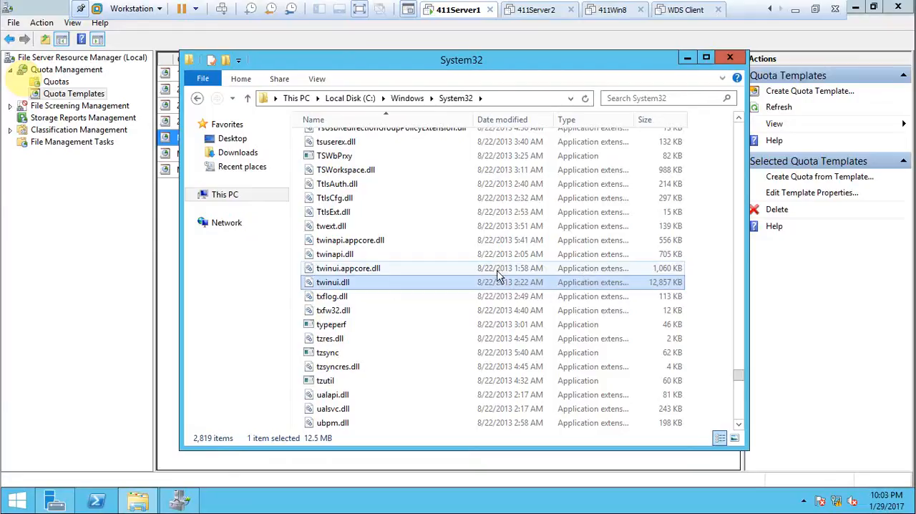
pyautogui.rightClick(349, 284)
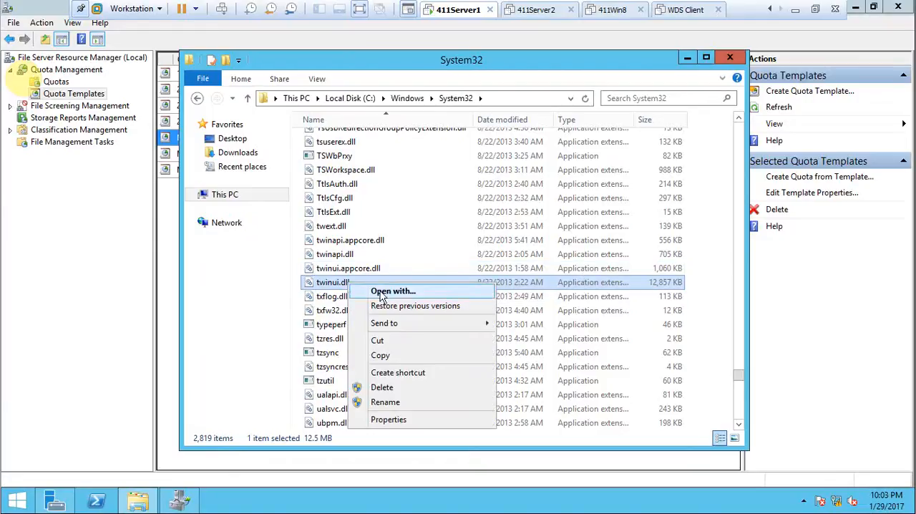
pyautogui.click(388, 355)
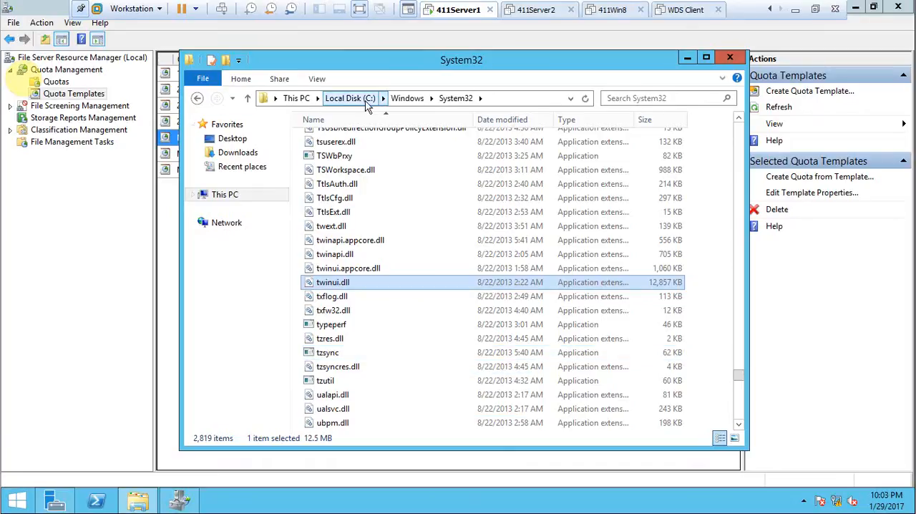
# Step: Go to the C:\MktDocs folder and paste the copied twinui.dll file into it
pyautogui.click(360, 100)
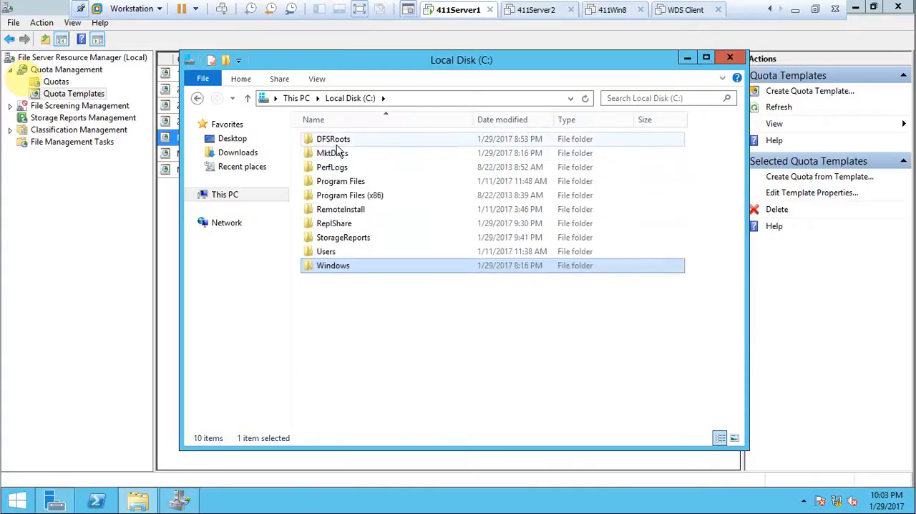
pyautogui.doubleClick(338, 153)
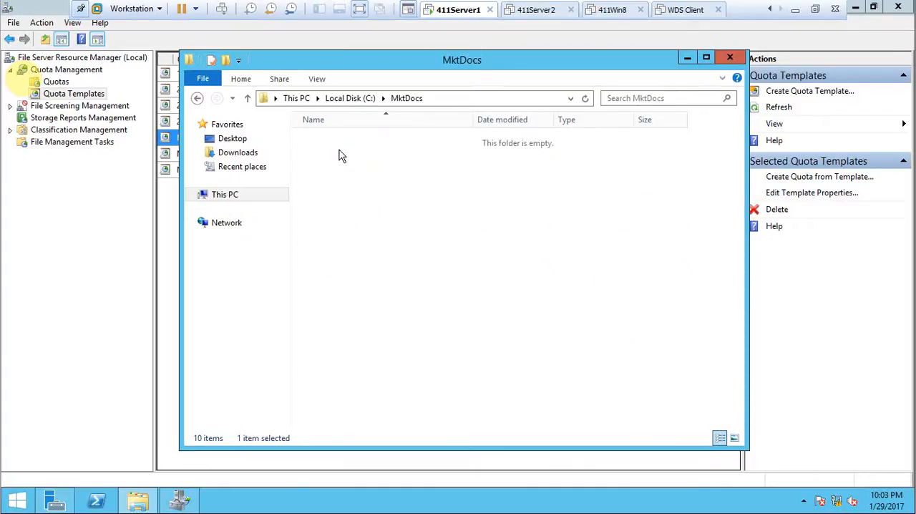
pyautogui.rightClick(357, 191)
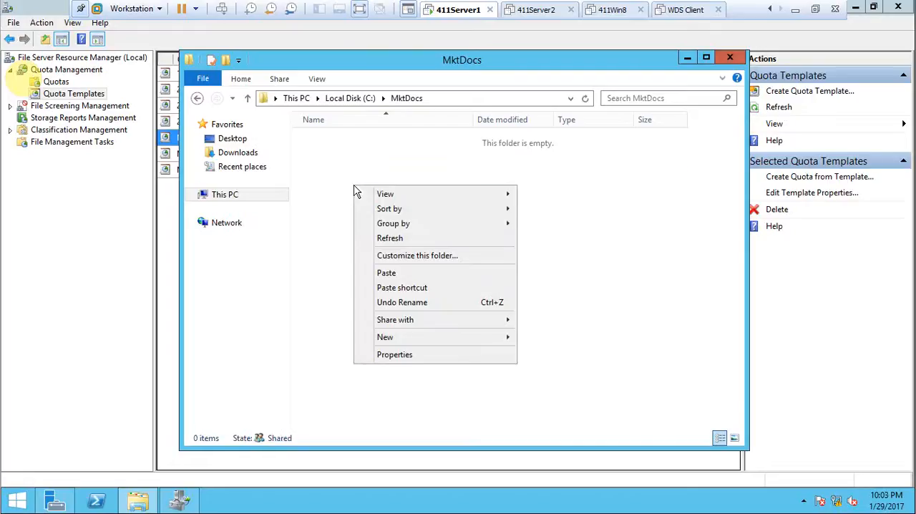
pyautogui.click(399, 275)
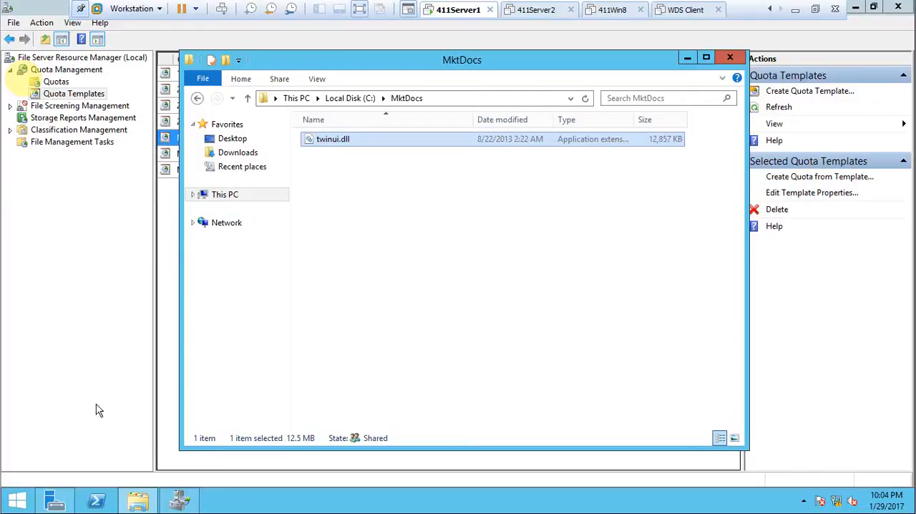
# Step: Delete the pasted twinui.dll file from the C:\MktDocs folder
pyautogui.click(169, 441)
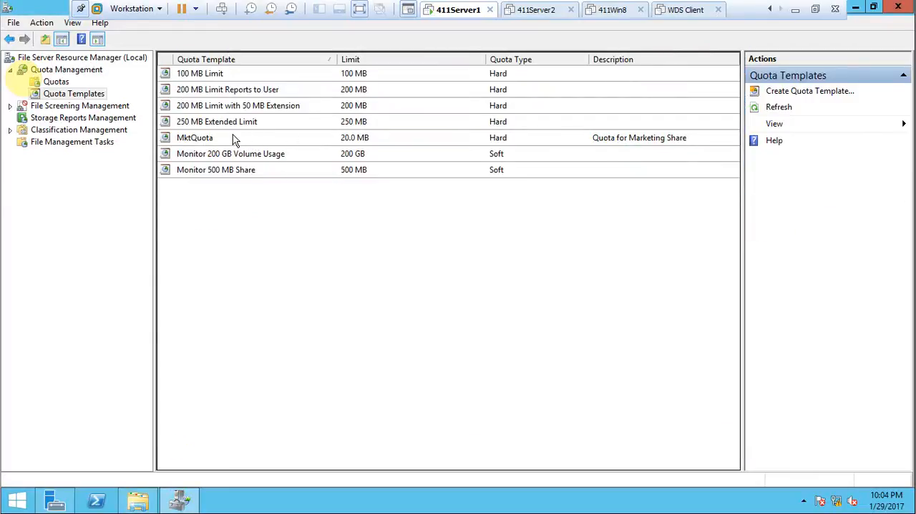
pyautogui.click(179, 500)
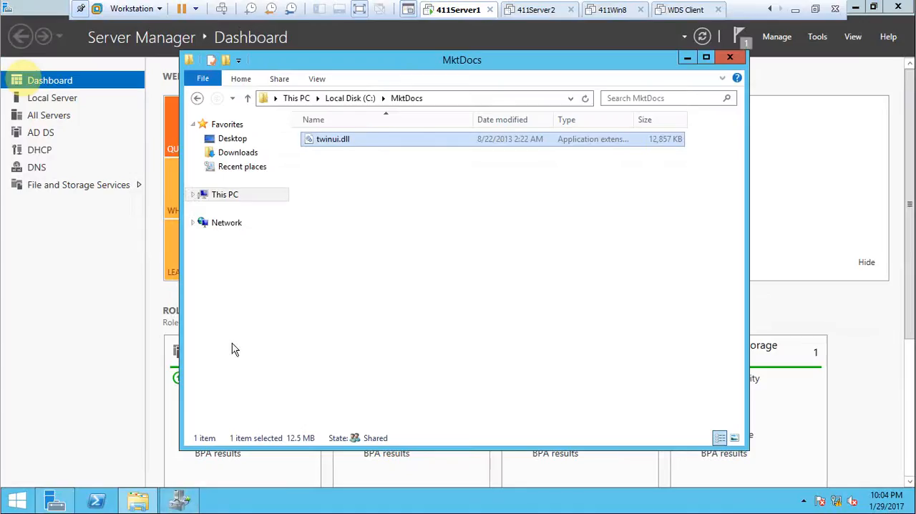
pyautogui.click(419, 313)
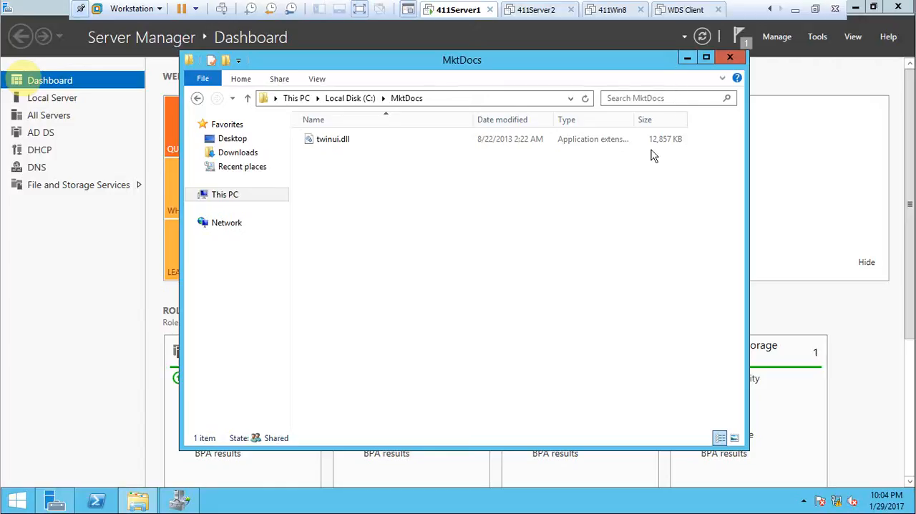
pyautogui.rightClick(626, 143)
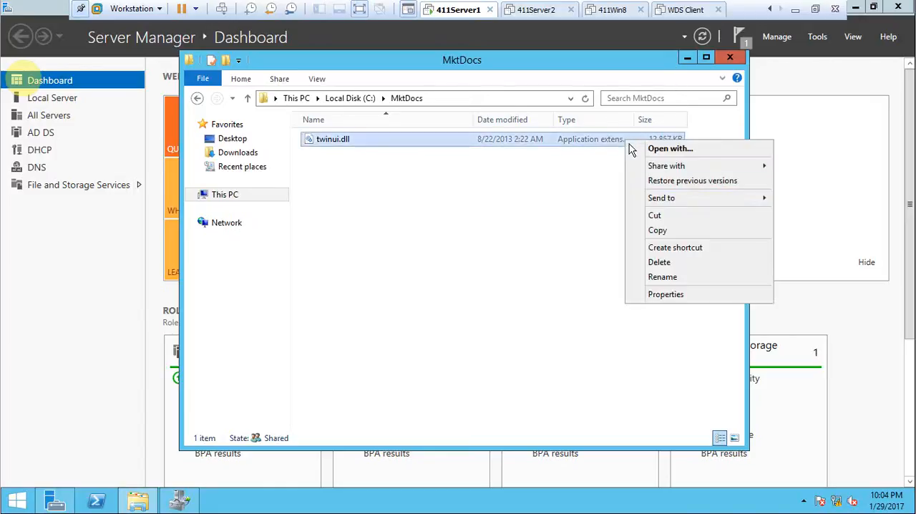
pyautogui.click(665, 262)
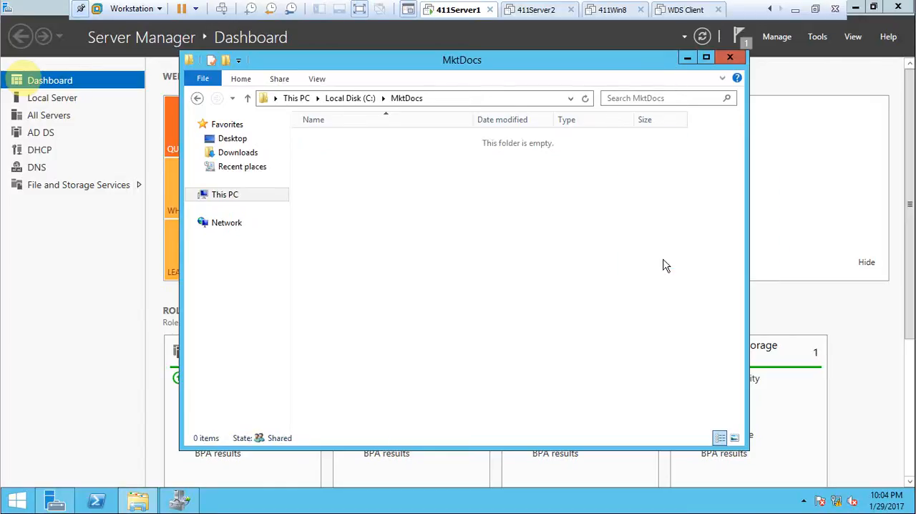
# Step: Switch to File Server Resource Manager and select the MktQuota template in the quota templates list
pyautogui.click(690, 59)
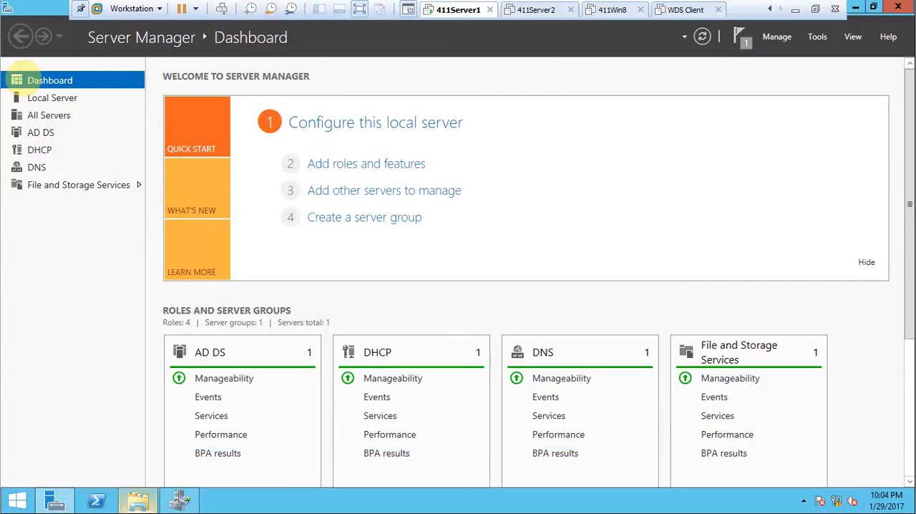
pyautogui.click(190, 507)
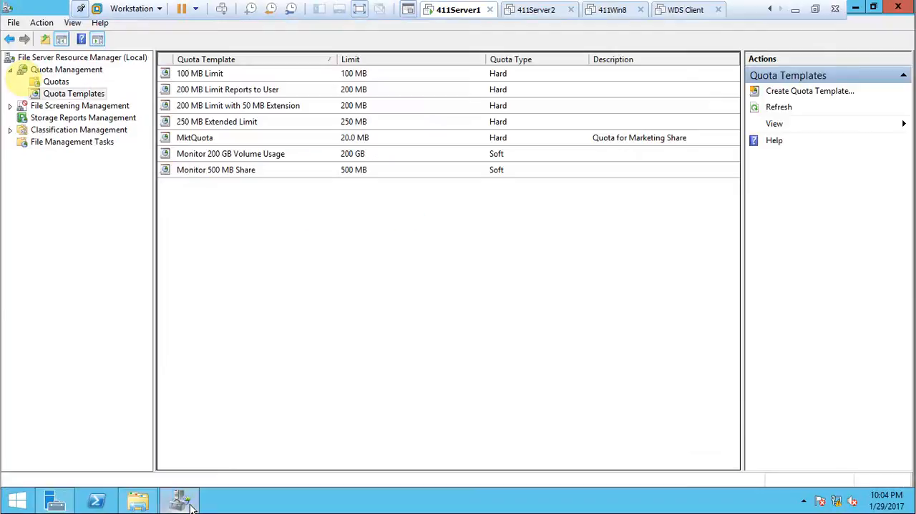
pyautogui.click(190, 143)
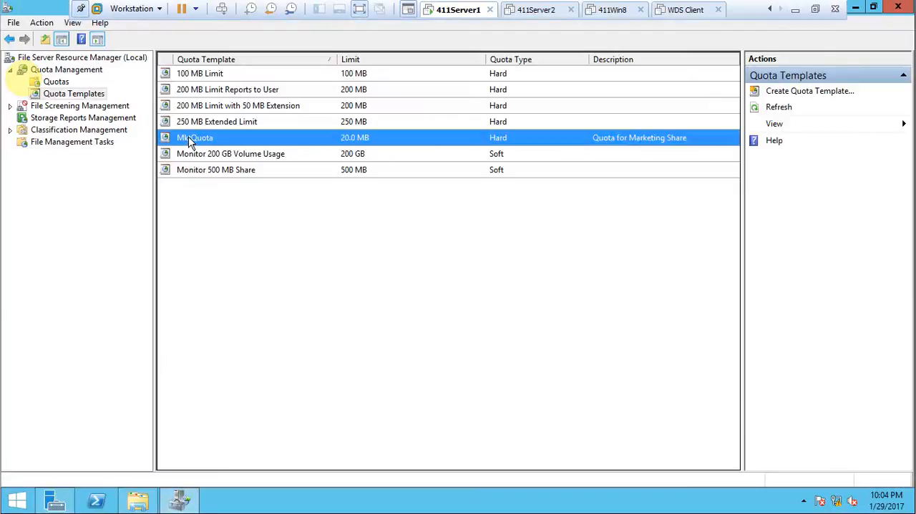
pyautogui.rightClick(191, 143)
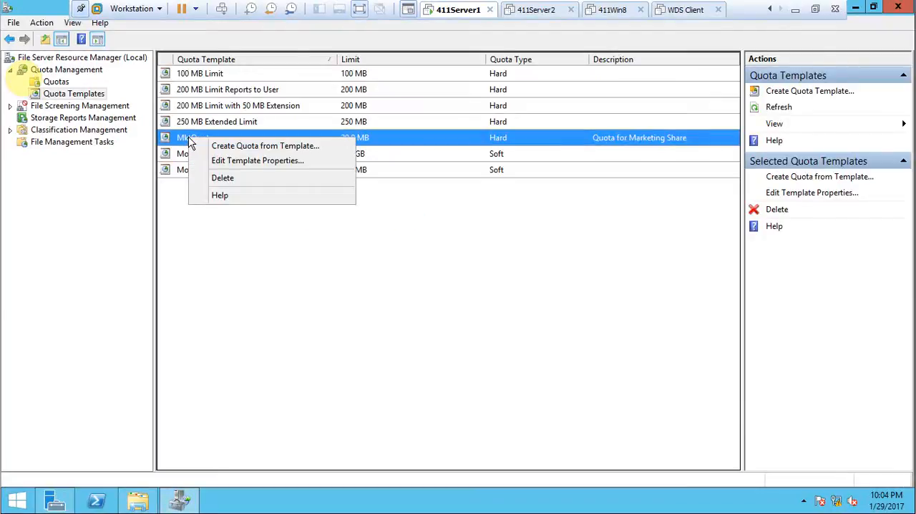
pyautogui.click(243, 146)
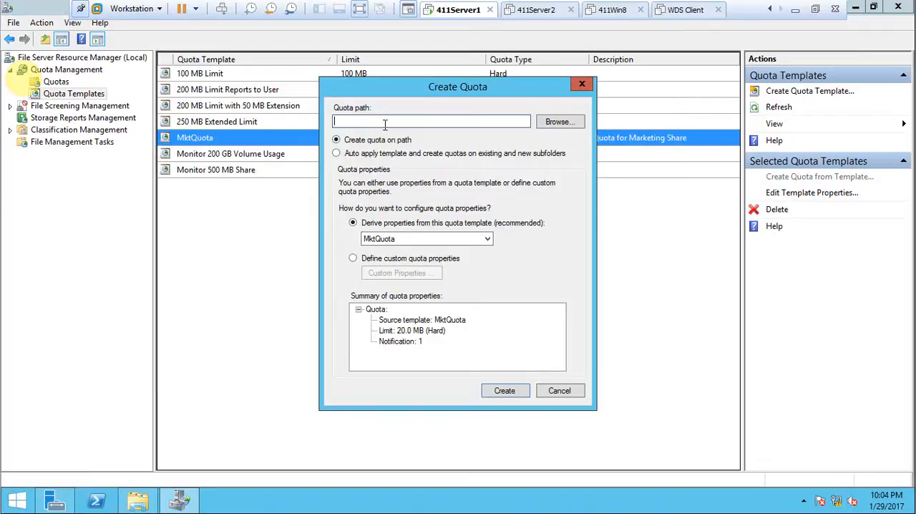
pyautogui.click(558, 393)
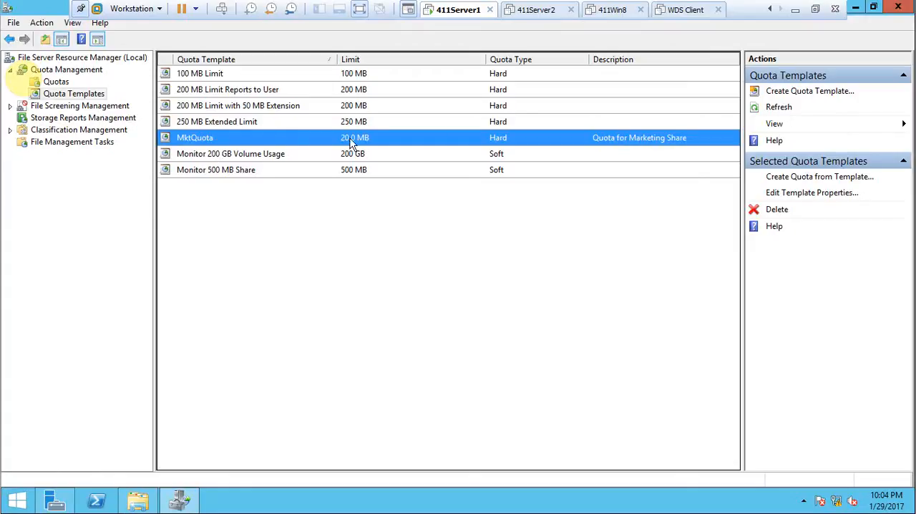
pyautogui.click(791, 127)
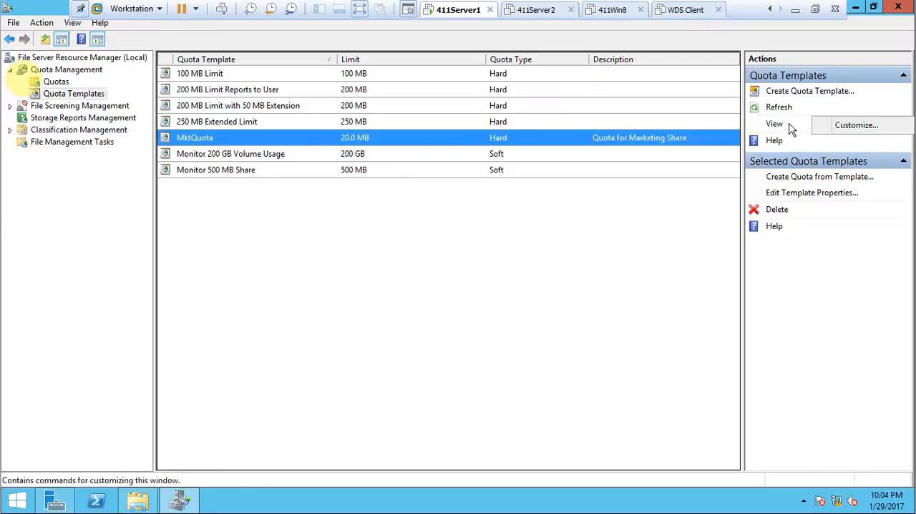
pyautogui.click(842, 125)
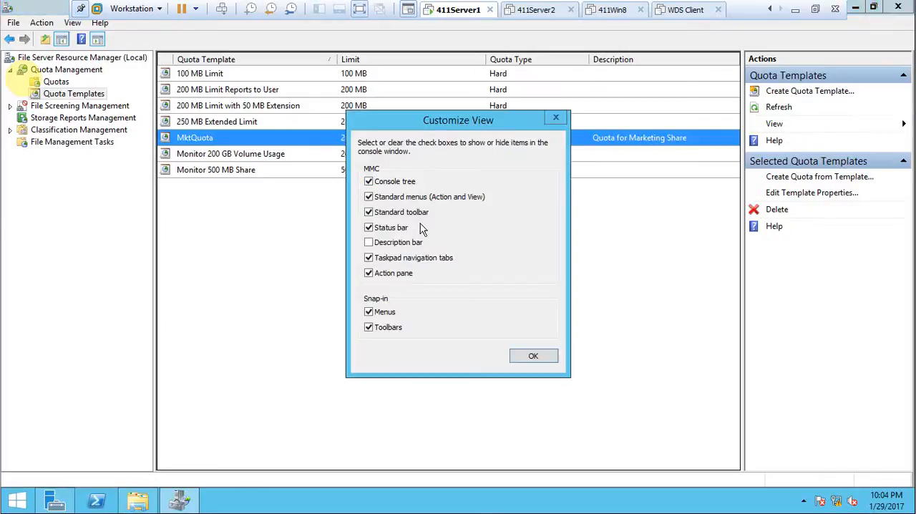
pyautogui.click(530, 356)
# Step: Edit the MktQuota template's properties and add a 50% notification threshold that sends a warning to the event log
pyautogui.rightClick(255, 137)
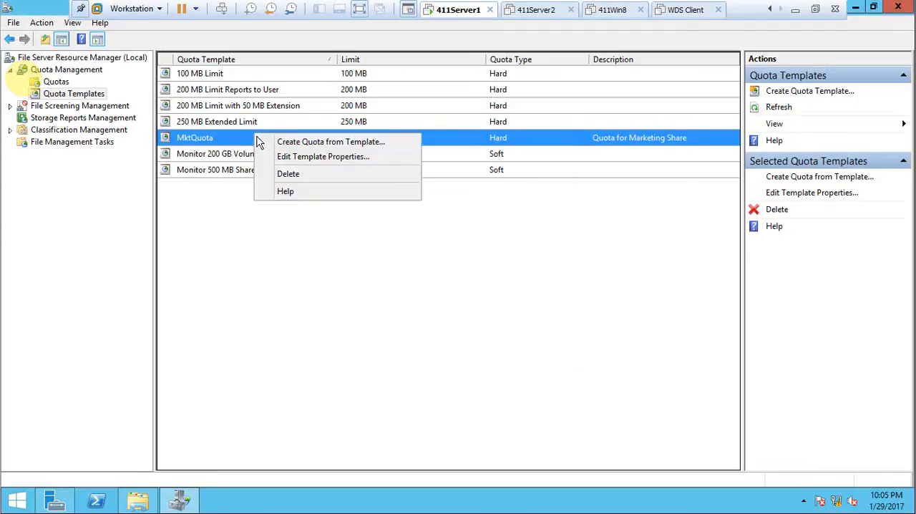
pyautogui.click(288, 157)
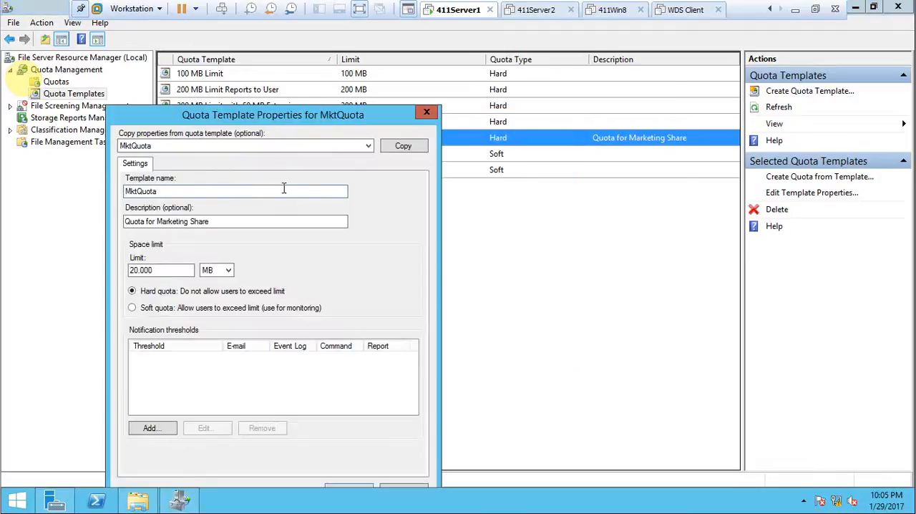
pyautogui.click(149, 429)
pyautogui.doubleClick(172, 118)
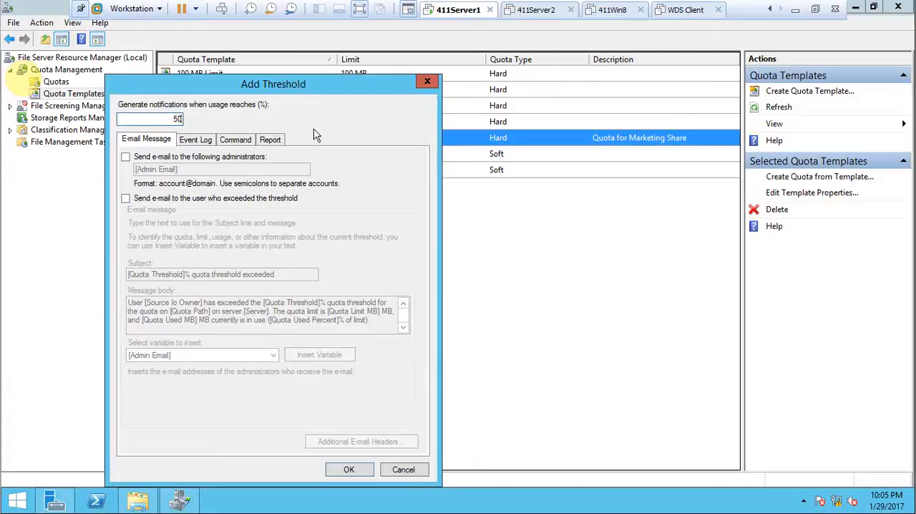
pyautogui.click(189, 141)
pyautogui.click(126, 158)
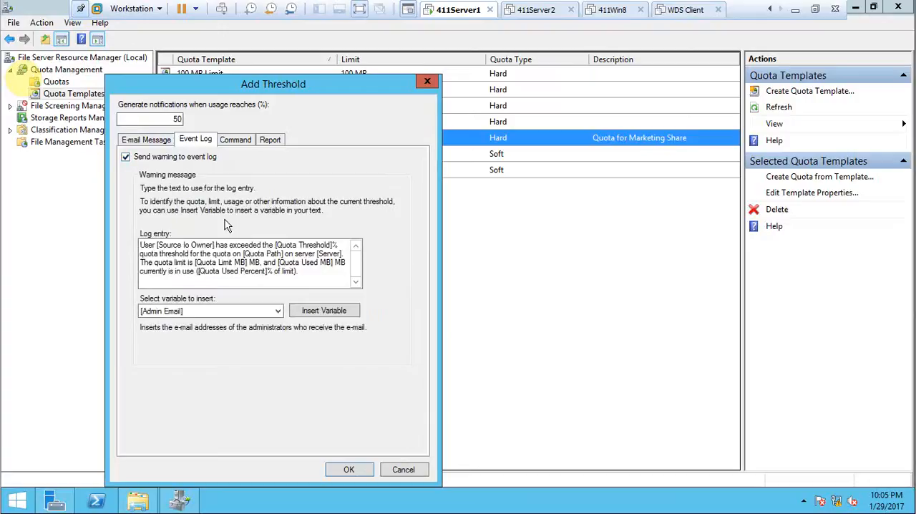
pyautogui.click(350, 469)
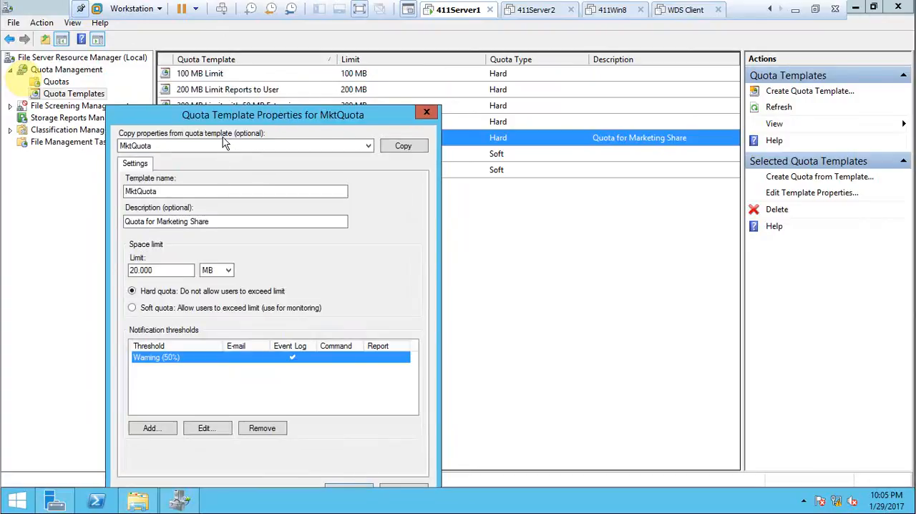
# Step: Save the MktQuota template changes and apply the template to all derived quotas
pyautogui.moveTo(217, 119); pyautogui.dragTo(274, 68)
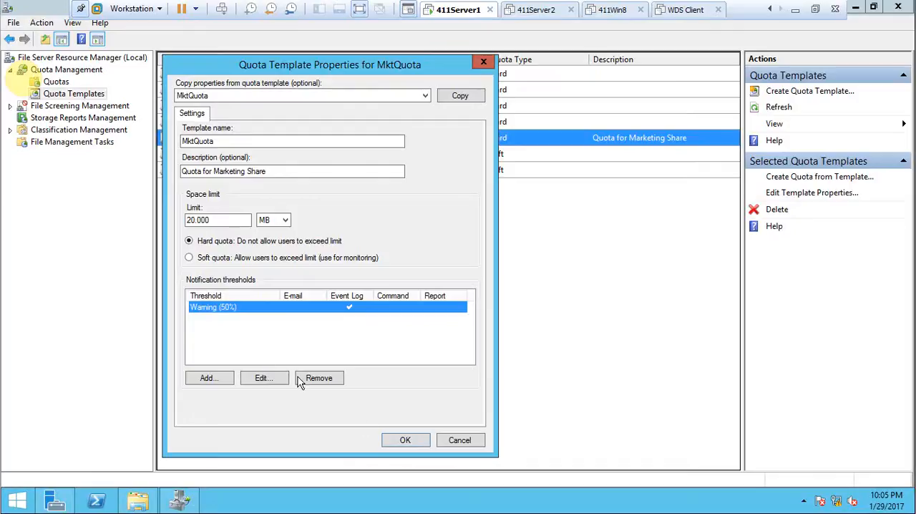
pyautogui.click(399, 444)
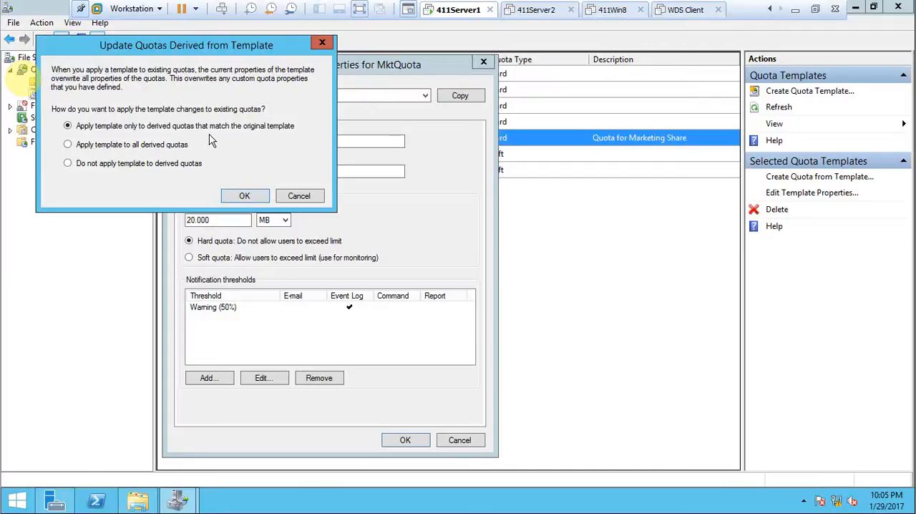
pyautogui.click(143, 149)
pyautogui.click(246, 196)
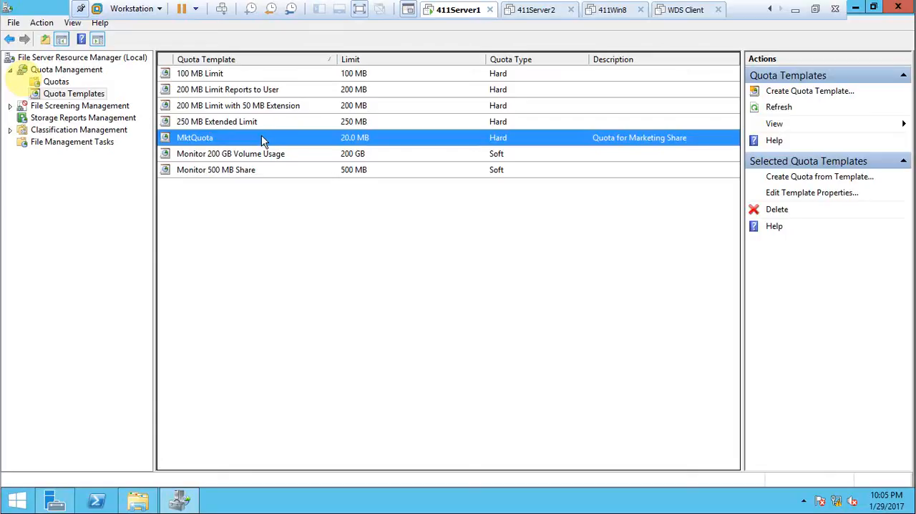
# Step: Return to the C:\MktDocs folder, paste the twinui.dll file into it and delete the pasted copy
pyautogui.click(857, 7)
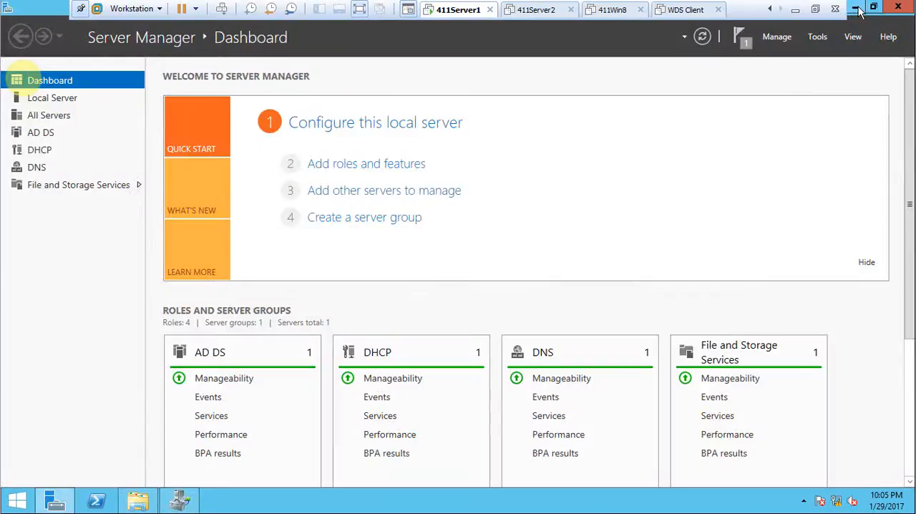
pyautogui.click(857, 8)
pyautogui.click(140, 501)
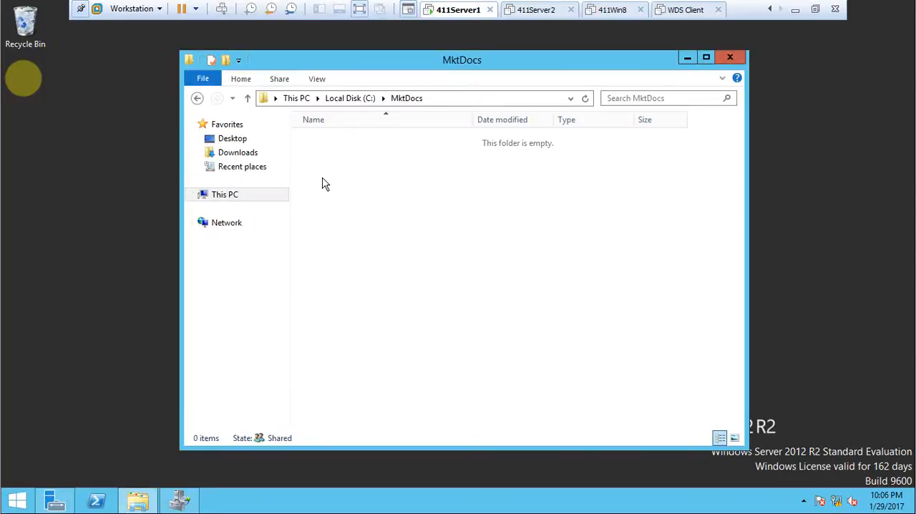
pyautogui.rightClick(375, 191)
pyautogui.click(442, 279)
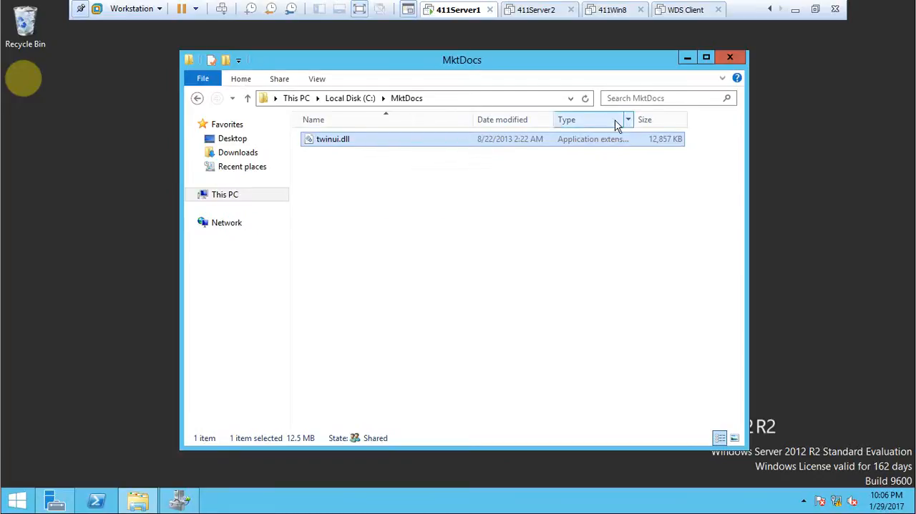
pyautogui.rightClick(441, 139)
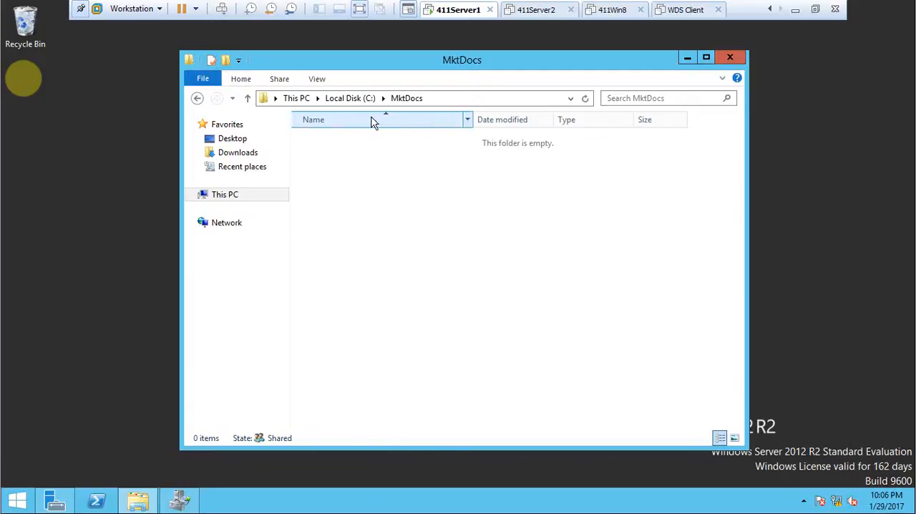
# Step: Go to the C:\Windows\System32 folder and search it for "tw"
pyautogui.click(341, 101)
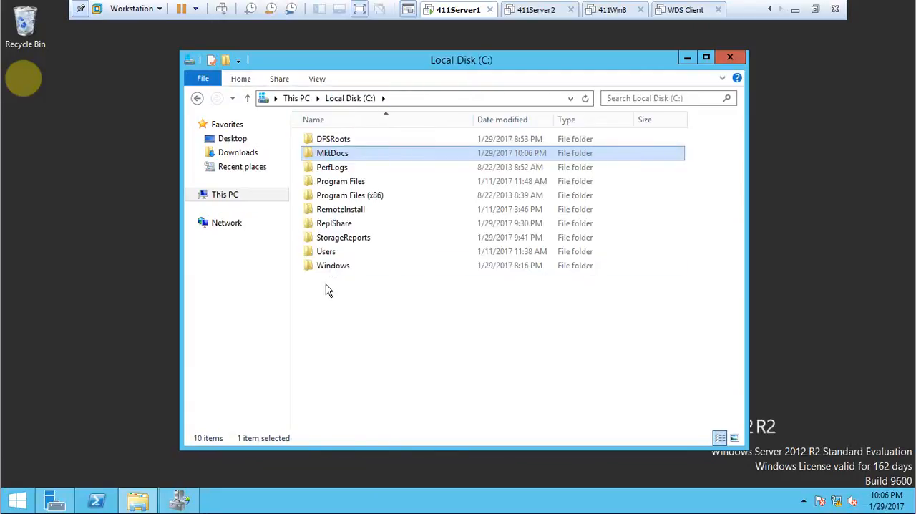
pyautogui.doubleClick(332, 267)
pyautogui.scroll(-6, 339, 286)
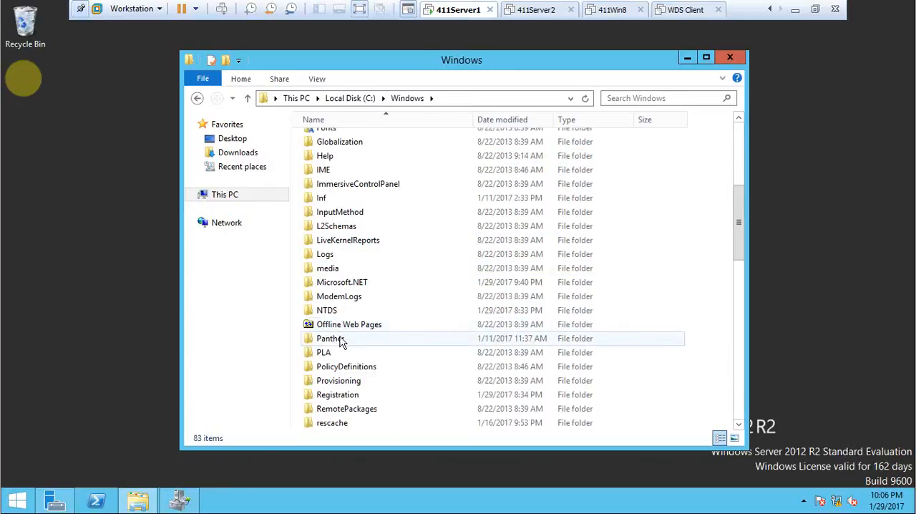
pyautogui.scroll(-6, 340, 315)
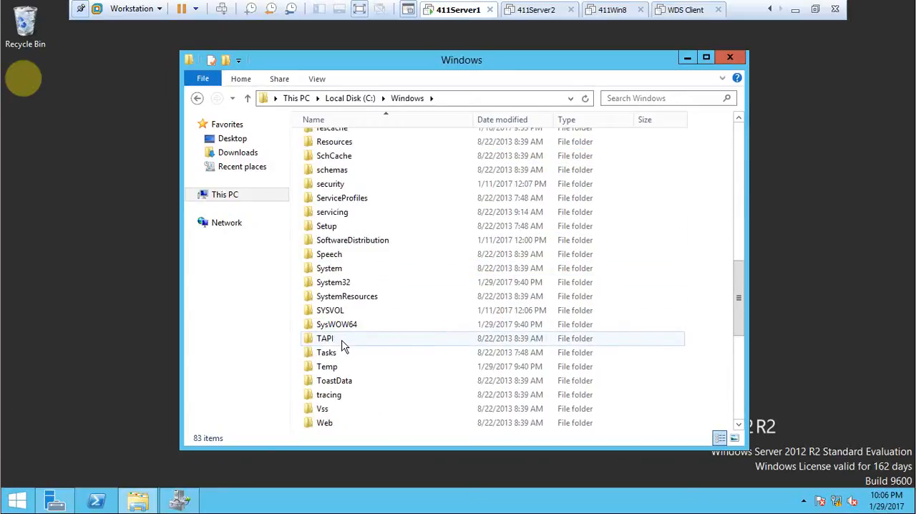
pyautogui.doubleClick(344, 282)
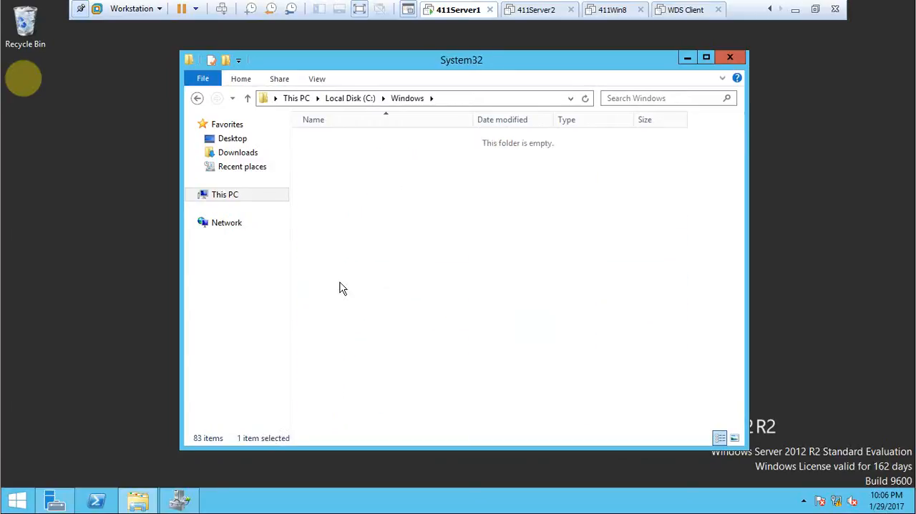
pyautogui.click(638, 98)
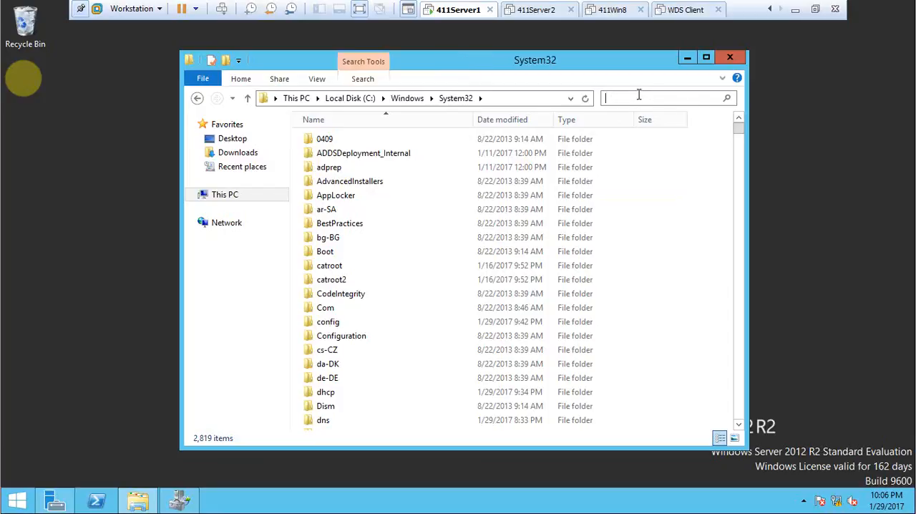
pyautogui.write('tw')
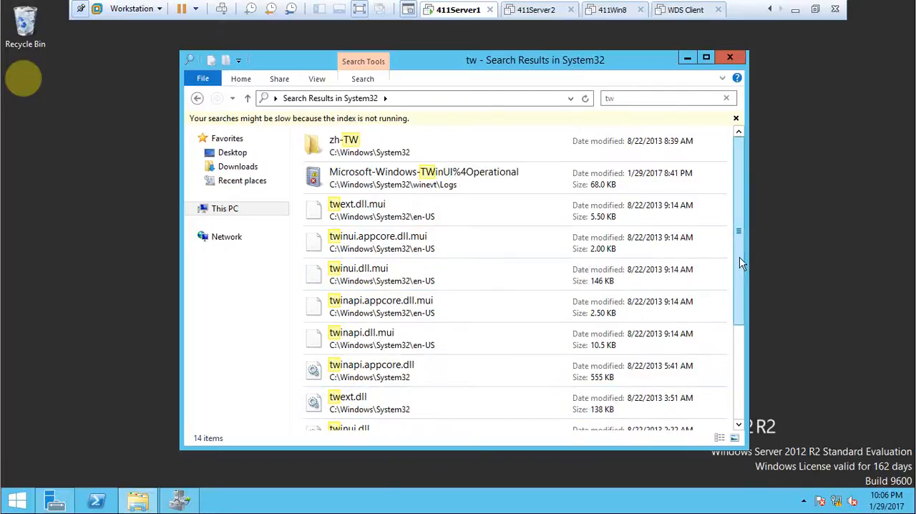
# Step: Copy the twinui.dll file from the System32 search results to the clipboard
pyautogui.scroll(-3, 741, 293)
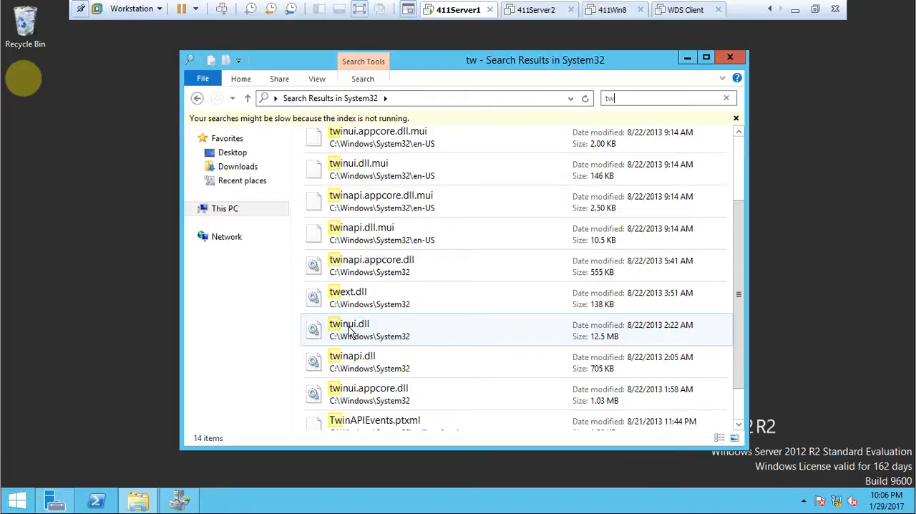
pyautogui.click(389, 329)
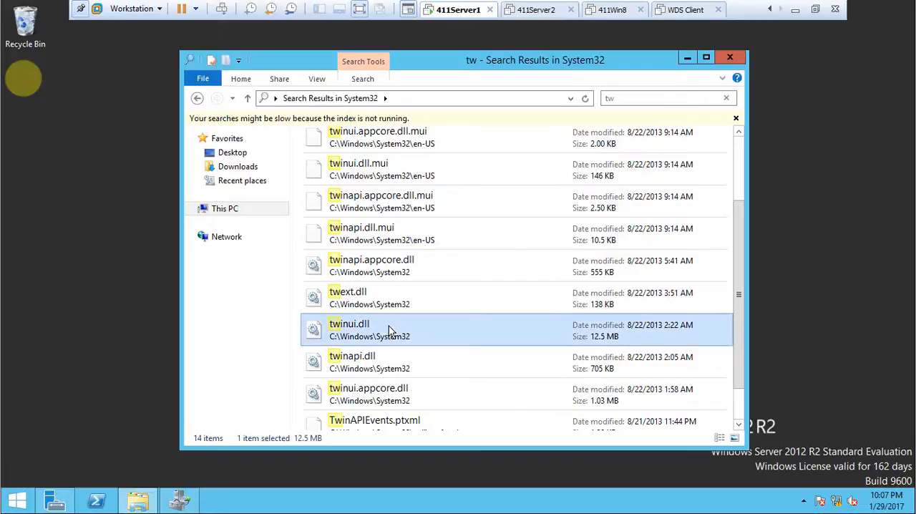
pyautogui.rightClick(389, 329)
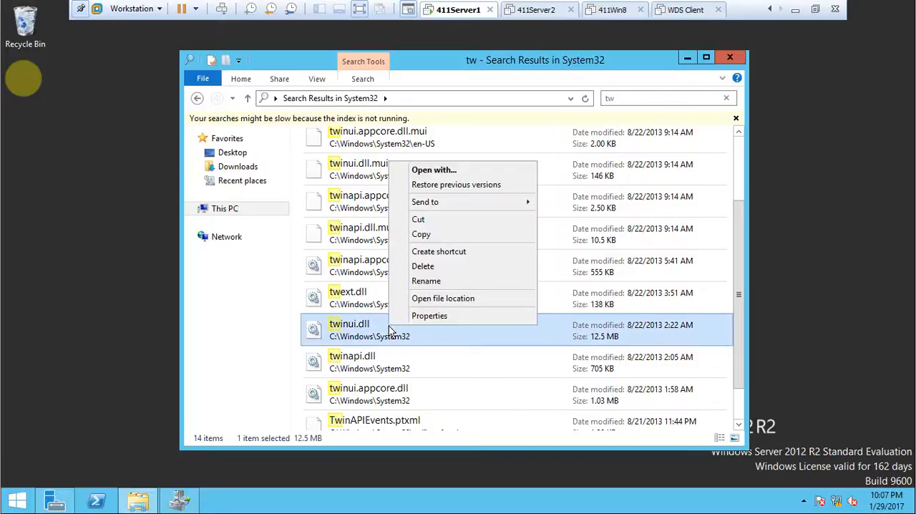
pyautogui.click(422, 236)
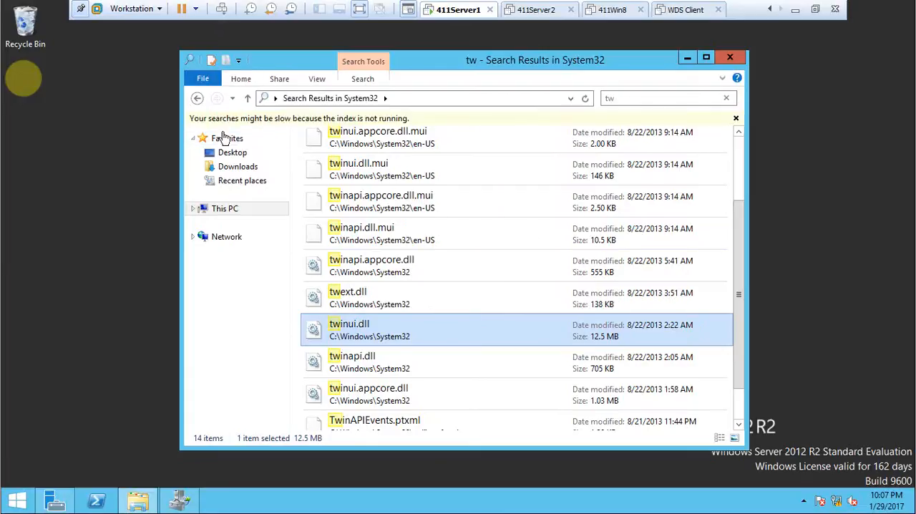
# Step: Open the MktDocs folder on the C: drive and paste the copied twinui.dll file into it
pyautogui.click(242, 210)
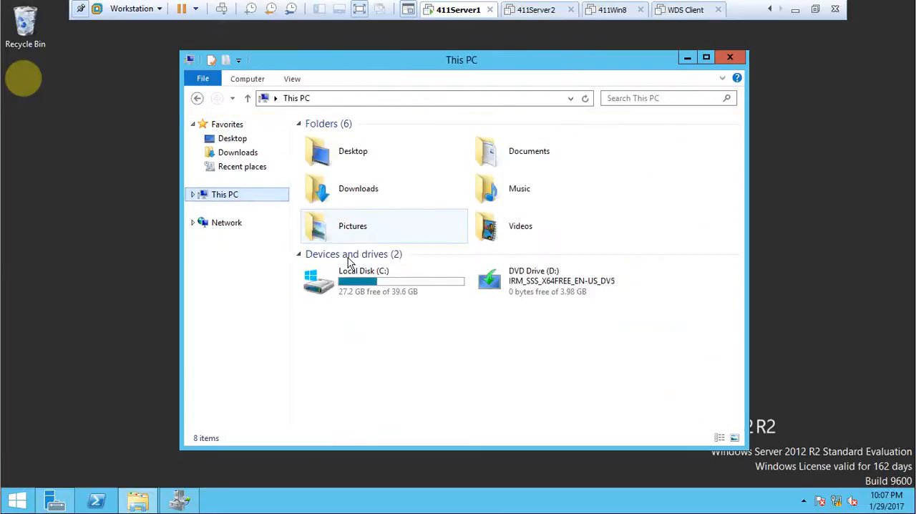
pyautogui.doubleClick(351, 294)
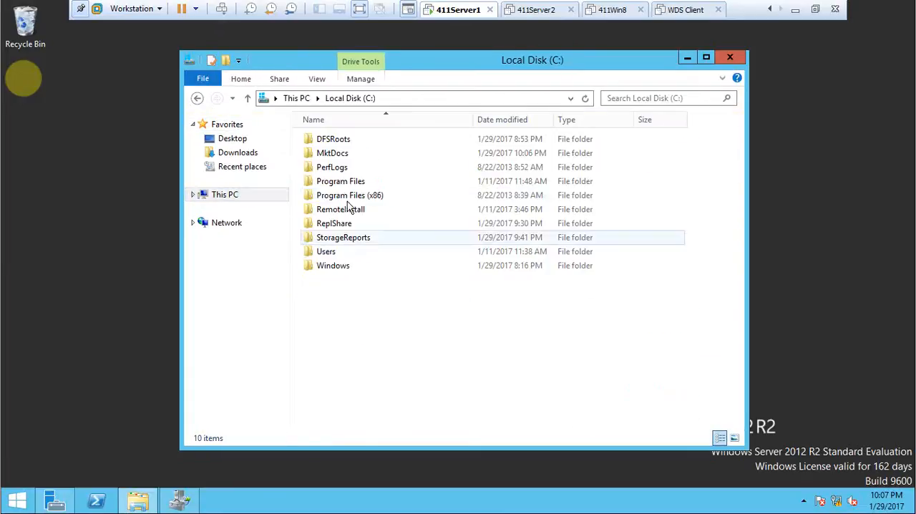
pyautogui.doubleClick(340, 159)
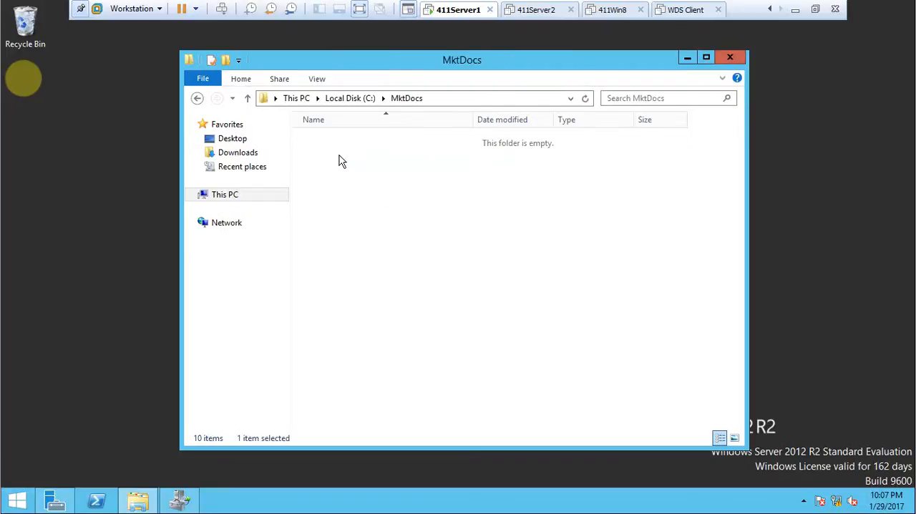
pyautogui.rightClick(340, 159)
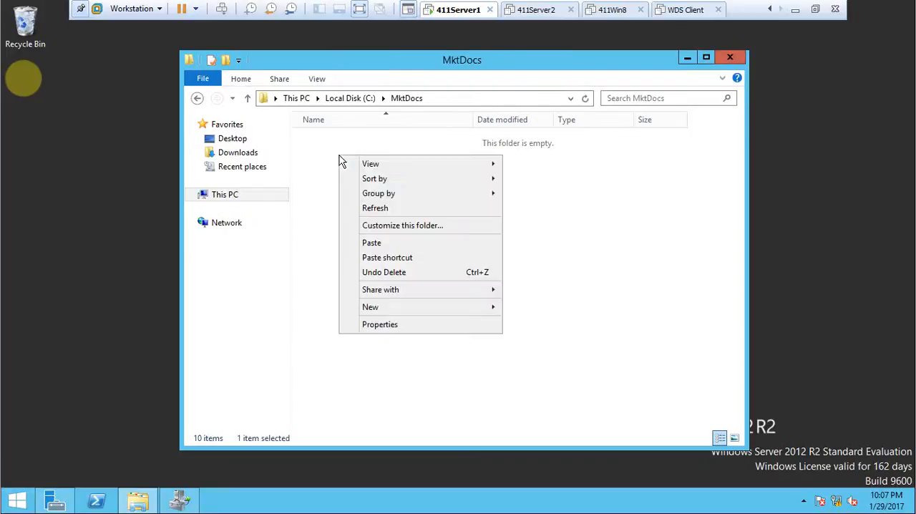
pyautogui.click(385, 244)
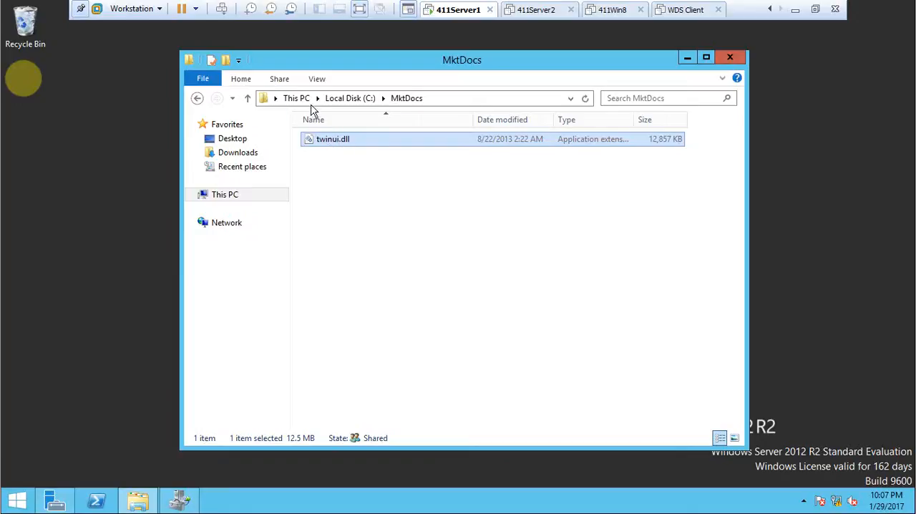
# Step: Rename the twinui.dll file in the MktDocs folder as twinui2.dll
pyautogui.rightClick(336, 141)
pyautogui.click(373, 273)
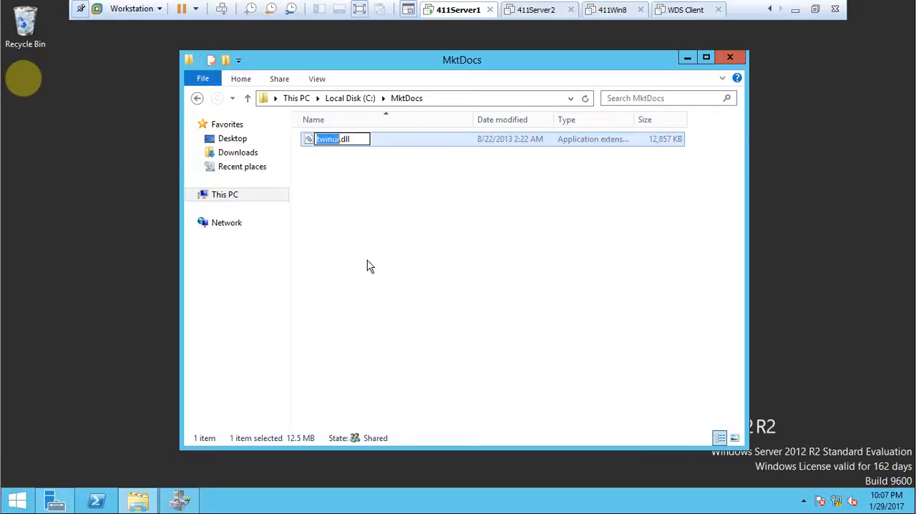
pyautogui.click(339, 141)
pyautogui.write('2')
pyautogui.press('Return')
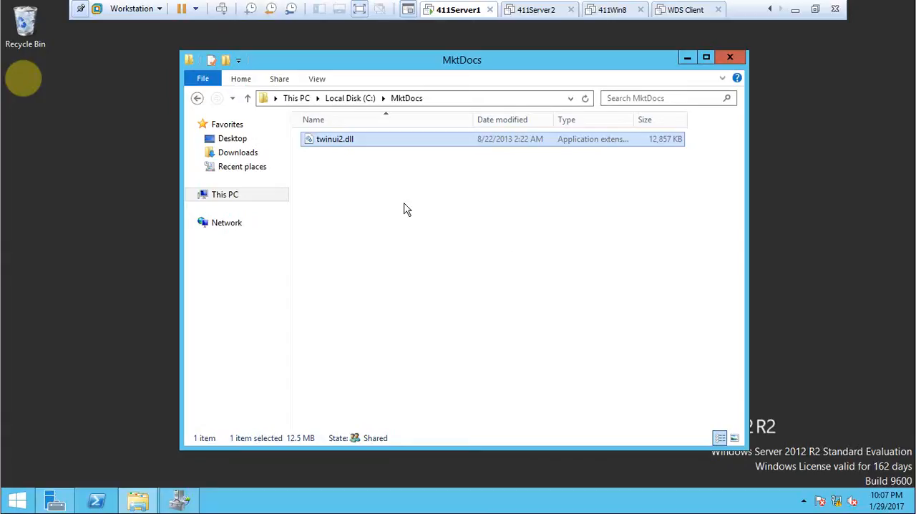
# Step: Try to paste another copy of twinui.dll into the MktDocs folder to test the hard quota limit, and close the folder window
pyautogui.rightClick(360, 185)
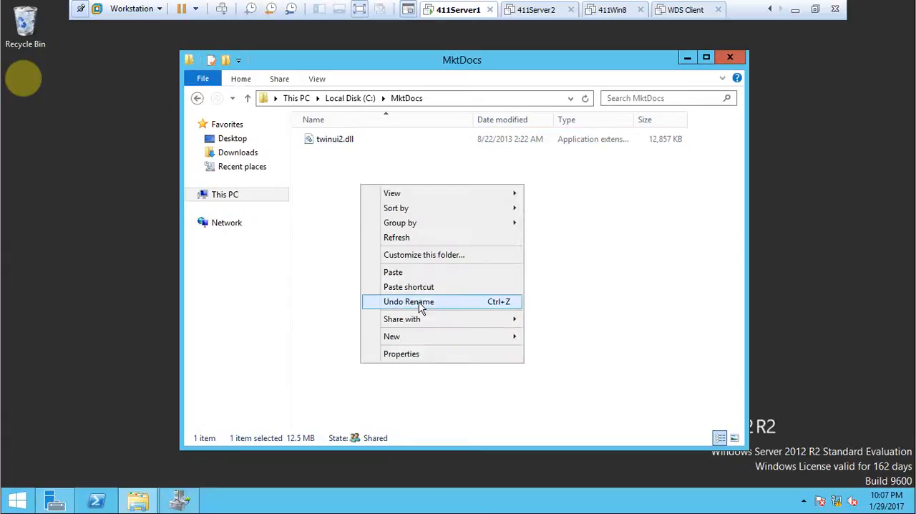
pyautogui.click(414, 278)
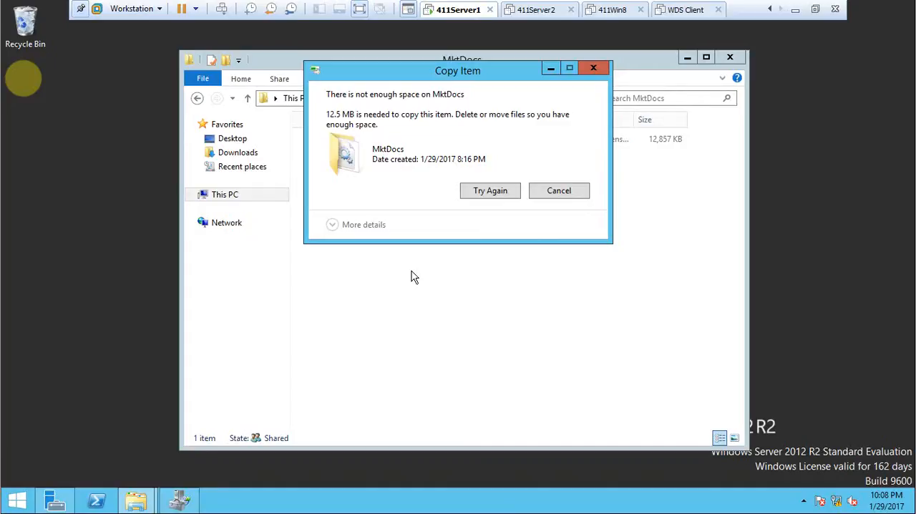
pyautogui.click(577, 192)
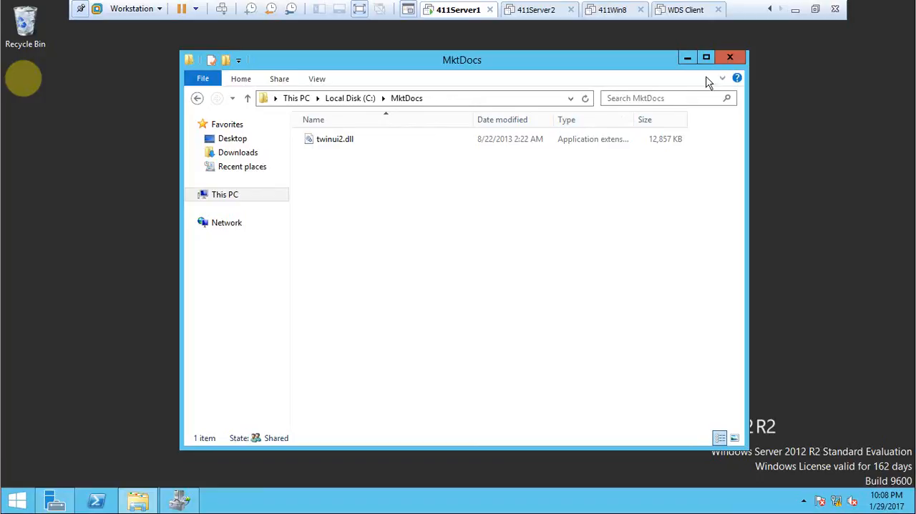
pyautogui.click(729, 59)
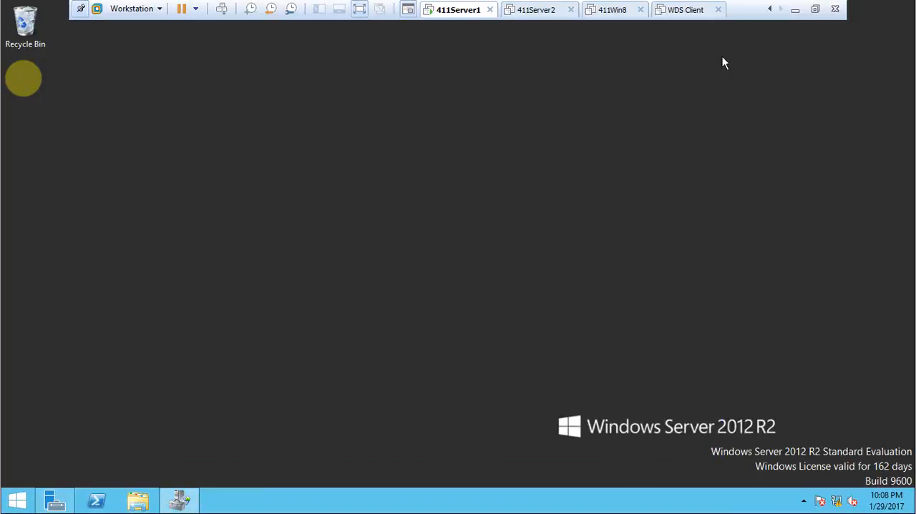
# Step: Open Event Viewer from Server Manager and display the Application log under Windows Logs
pyautogui.click(59, 503)
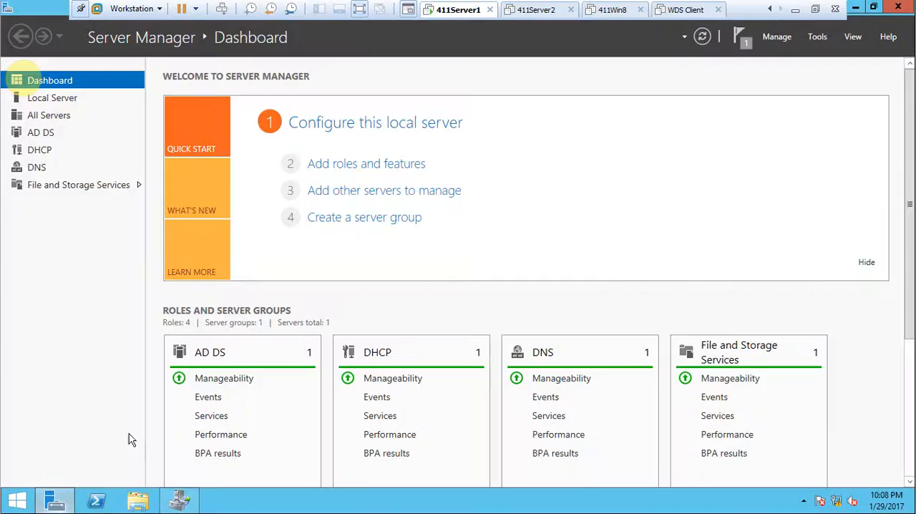
pyautogui.click(819, 37)
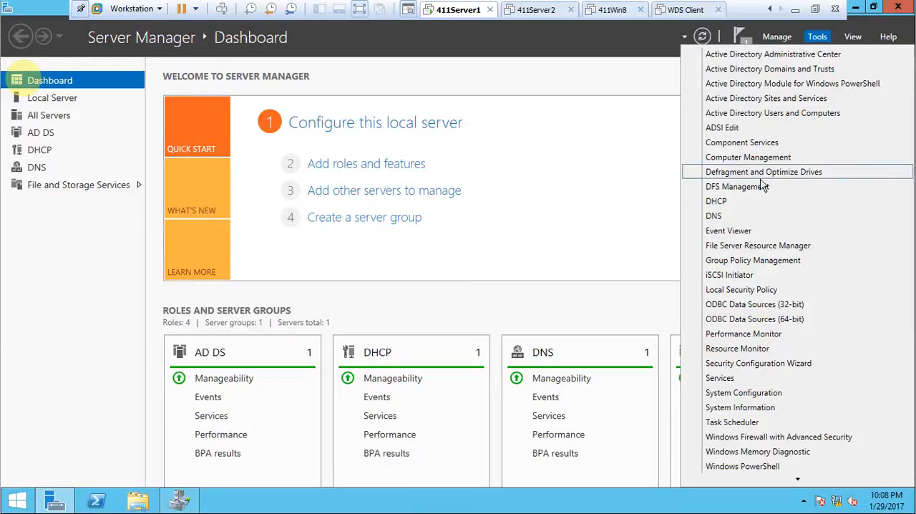
pyautogui.click(749, 231)
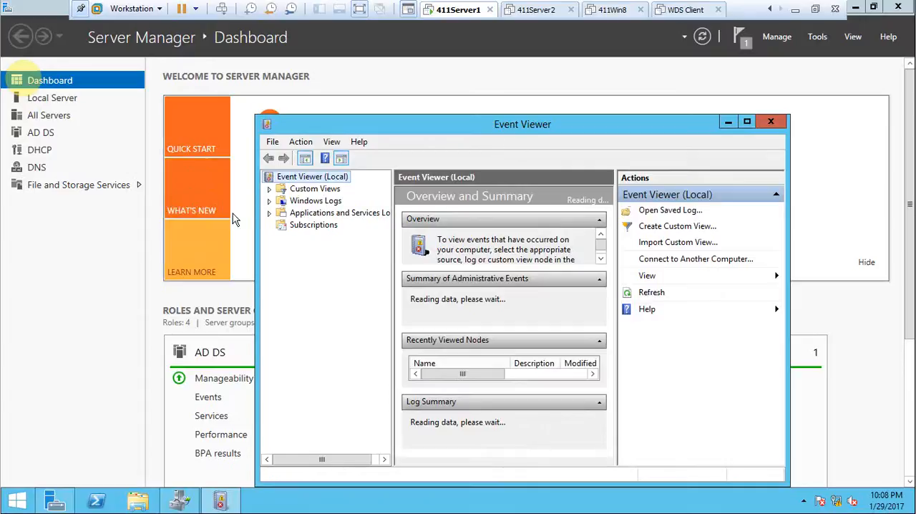
pyautogui.click(270, 202)
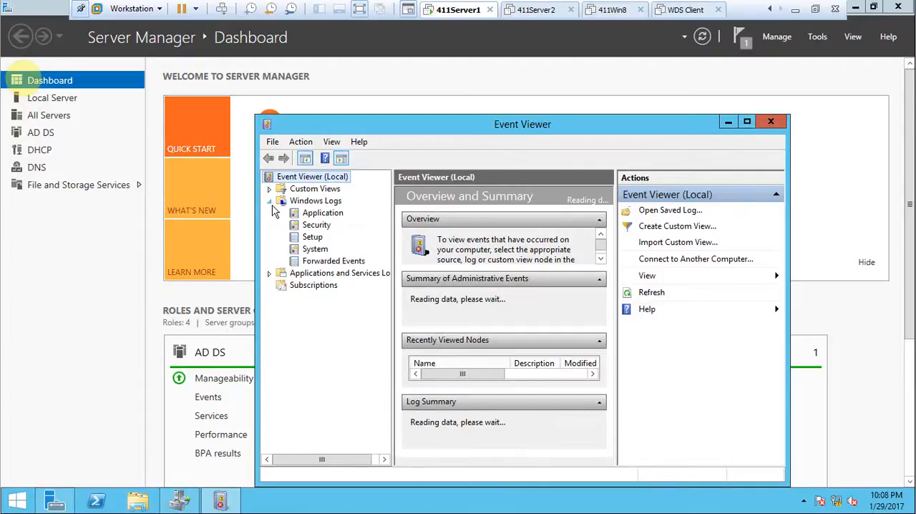
pyautogui.click(323, 215)
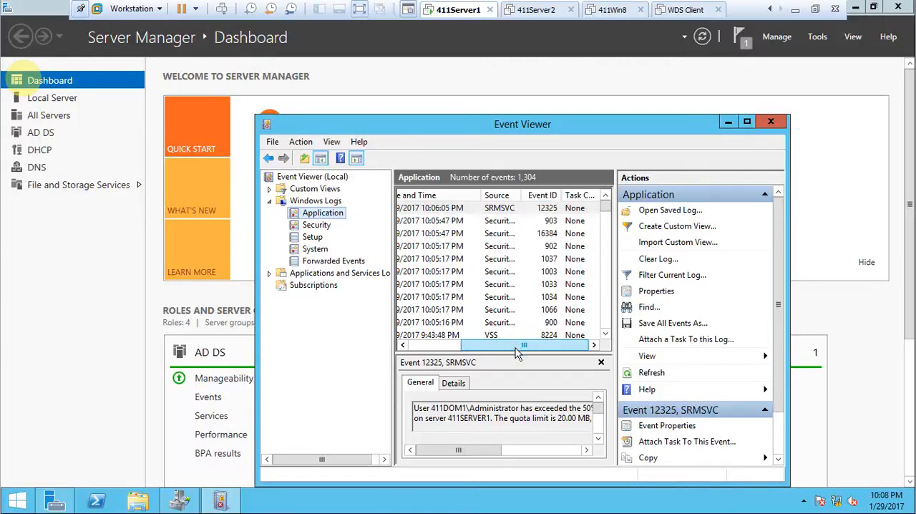
# Step: Read the full properties of the newest SRMSVC event, ID 12325, in the Application log and close Event Viewer
pyautogui.moveTo(513, 349)
pyautogui.mouseDown()
pyautogui.moveTo(444, 348)
pyautogui.moveTo(528, 343)
pyautogui.mouseUp()
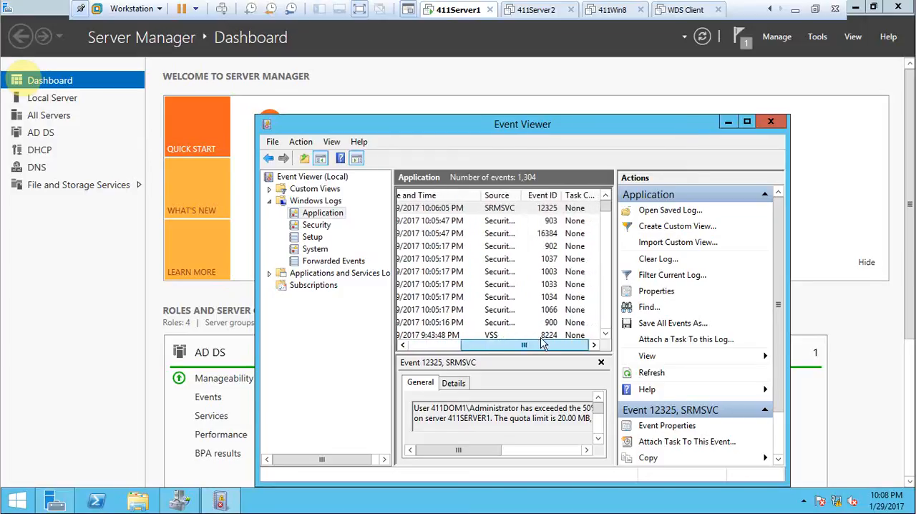
pyautogui.click(554, 210)
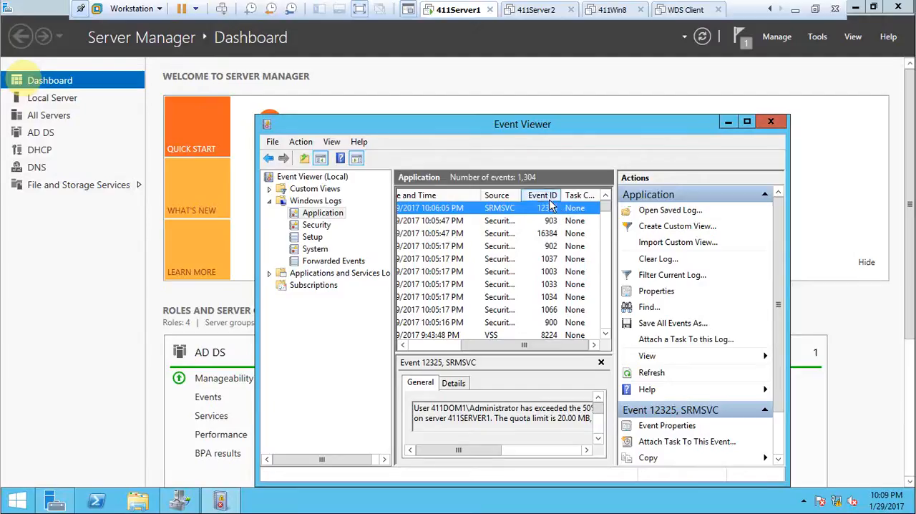
pyautogui.doubleClick(545, 210)
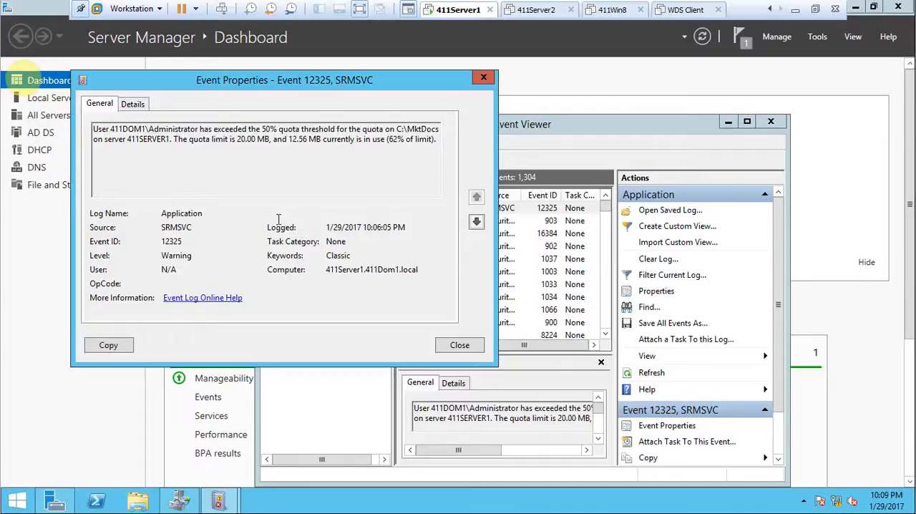
pyautogui.click(460, 346)
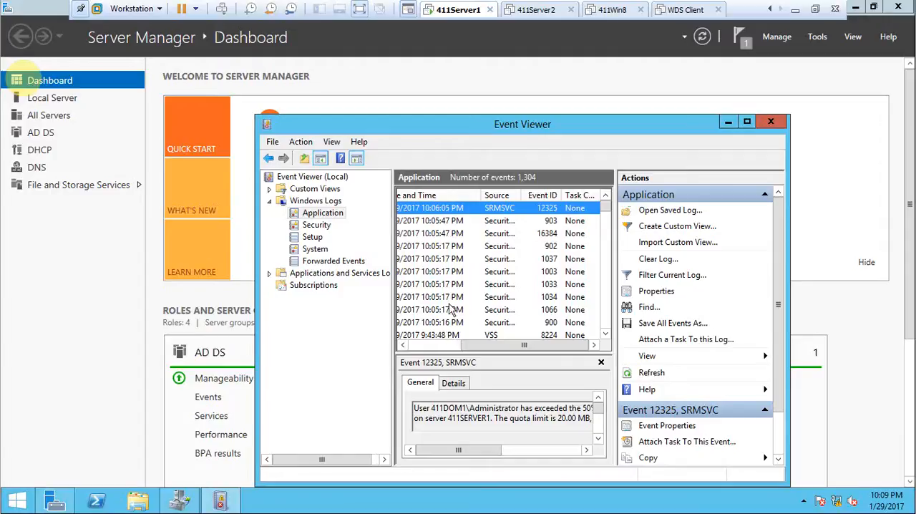
pyautogui.click(773, 122)
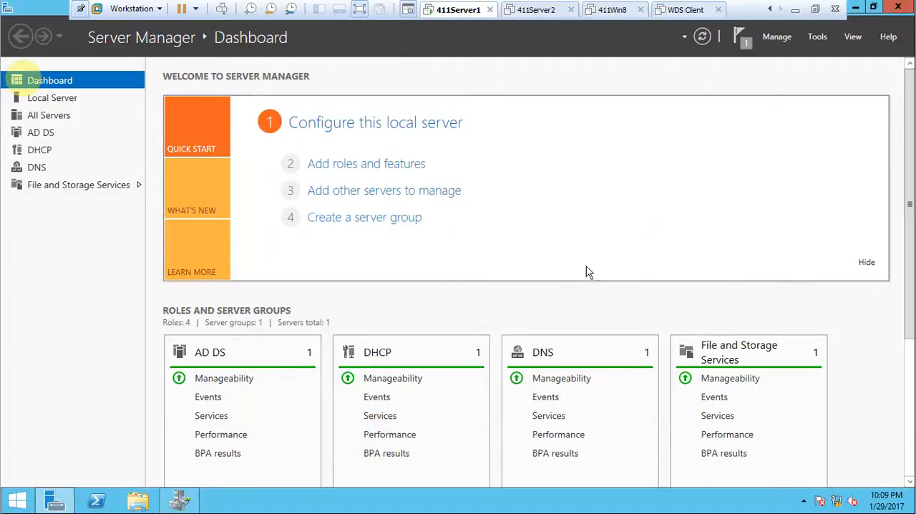
# Step: Switch to File Server Resource Manager, delete the C:\MktDocs quota from the Quotas list and minimize the virtual machine window
pyautogui.click(179, 499)
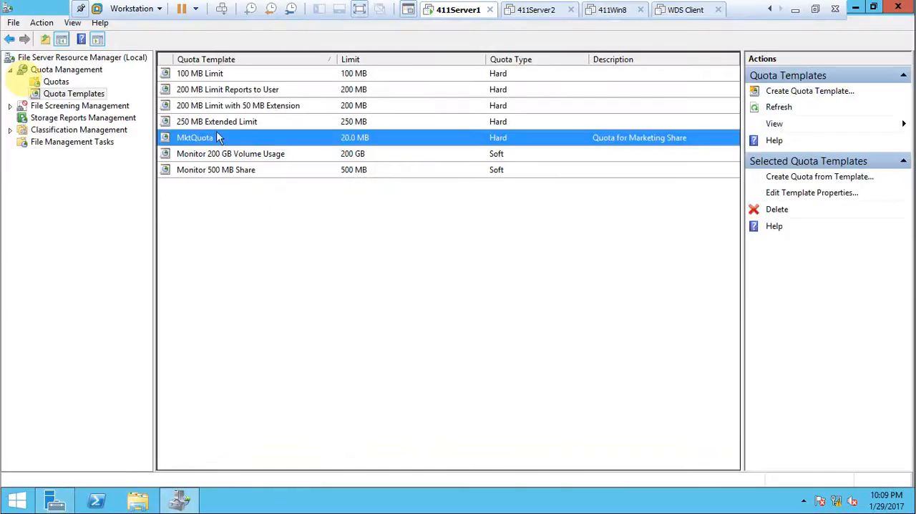
pyautogui.rightClick(197, 141)
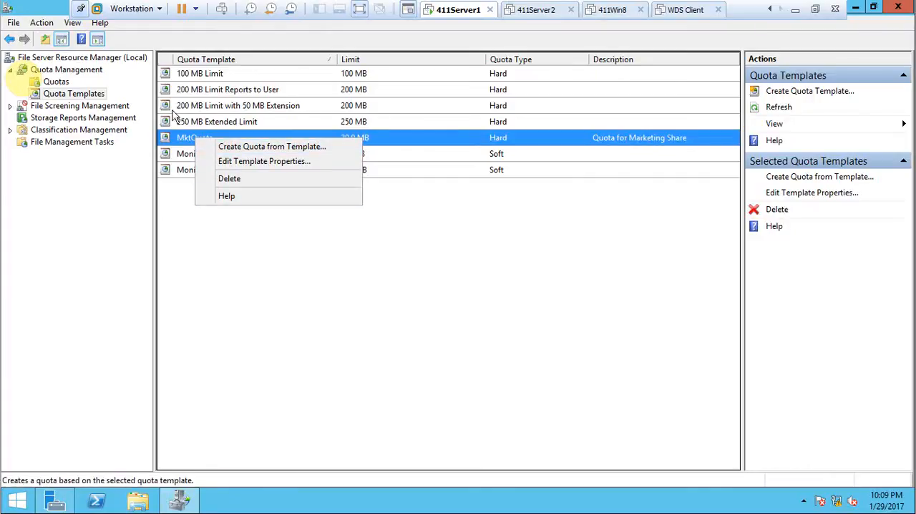
pyautogui.click(37, 71)
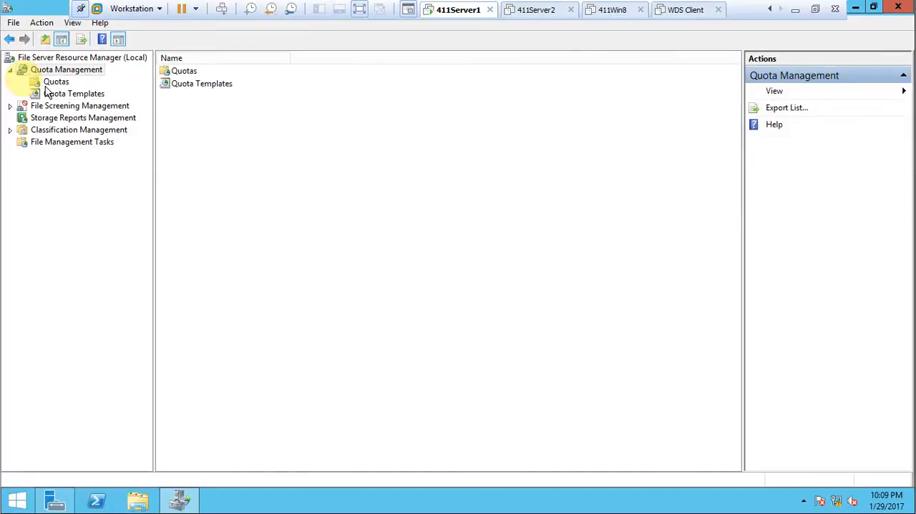
pyautogui.click(55, 85)
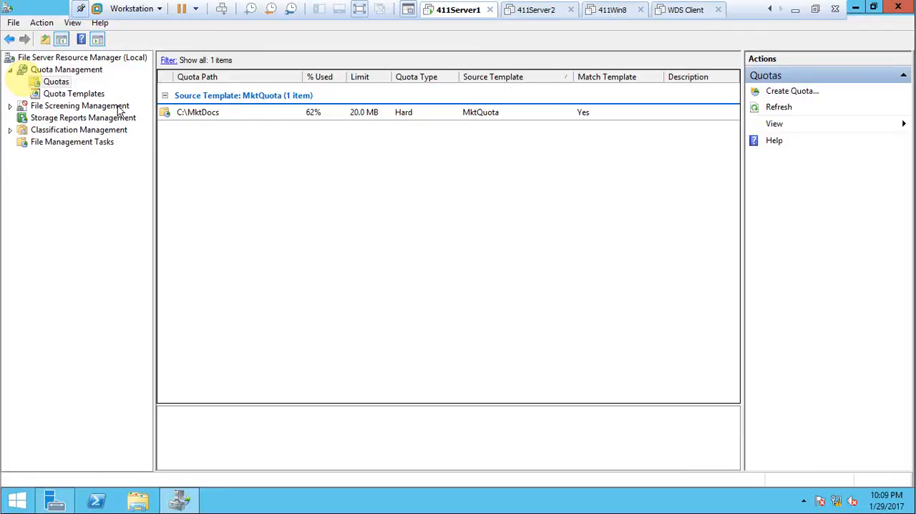
pyautogui.rightClick(312, 113)
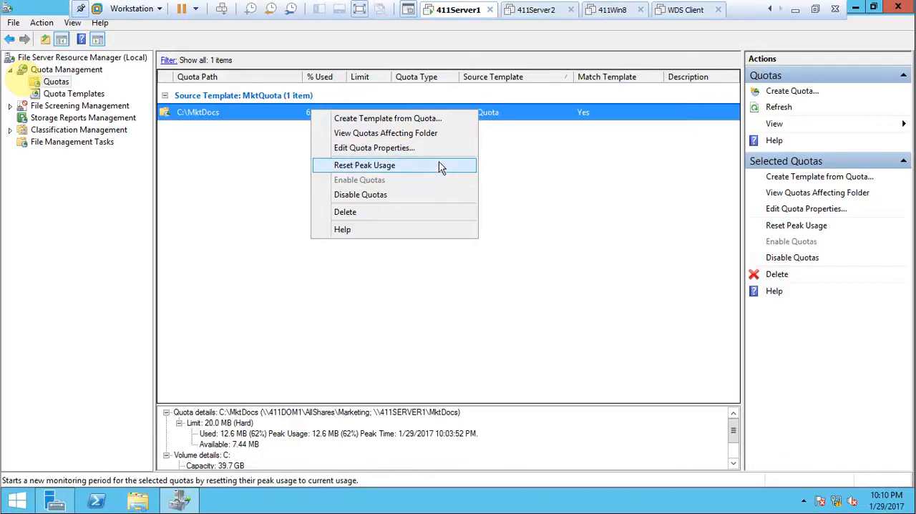
pyautogui.click(406, 212)
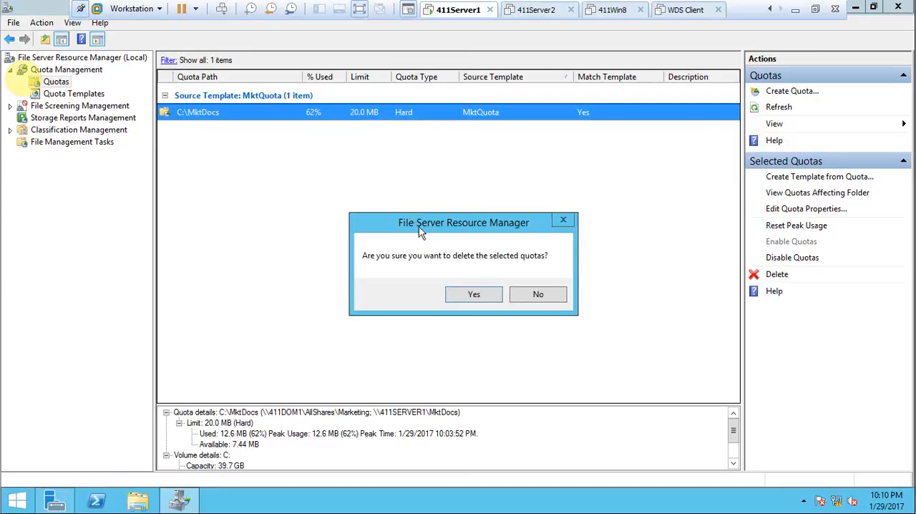
pyautogui.click(473, 296)
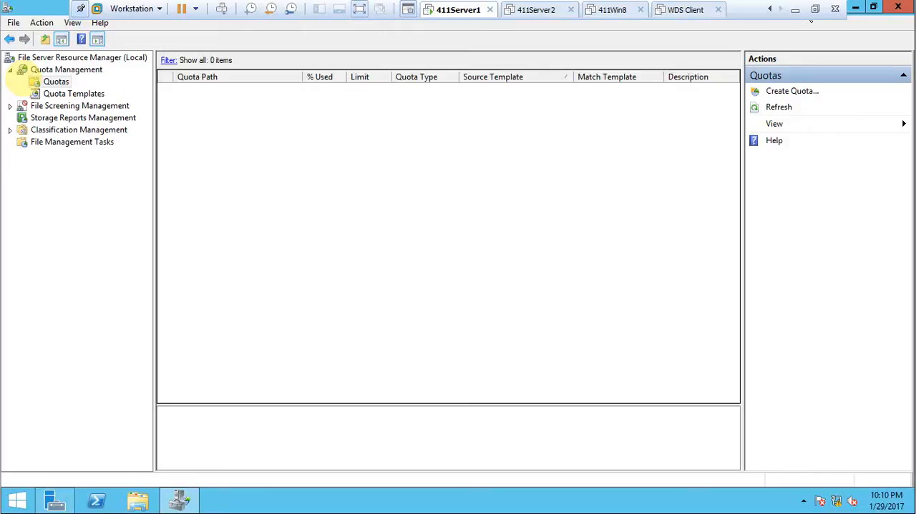
pyautogui.click(796, 9)
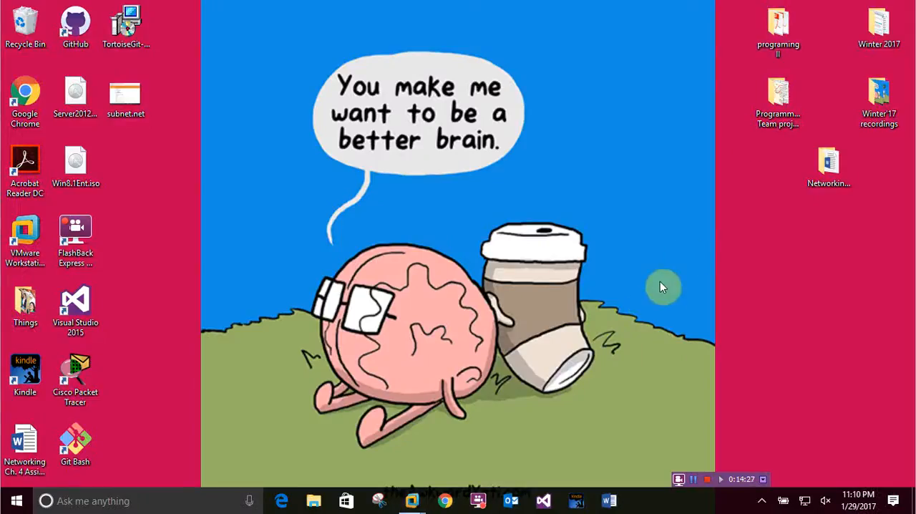